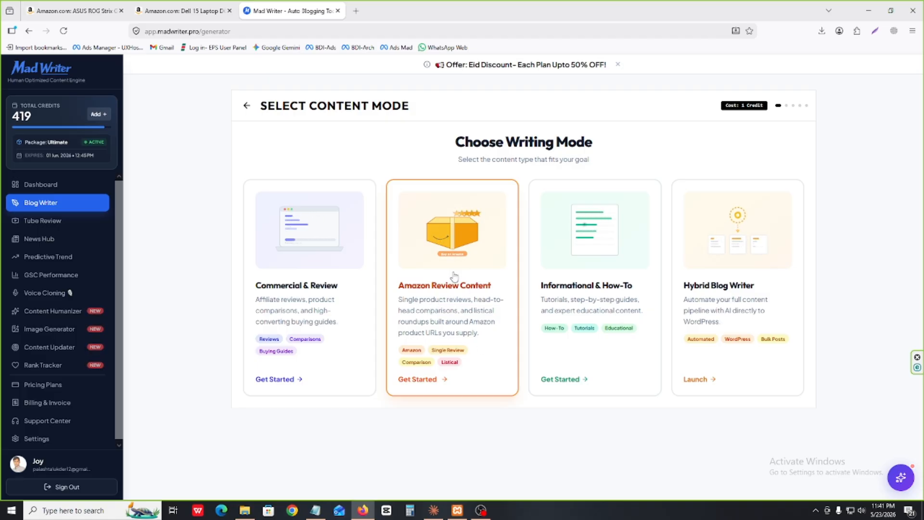
Step: Choose the Amazon Review Content writing mode and set the content type to Amazon Product Comparison
left_click(433, 268)
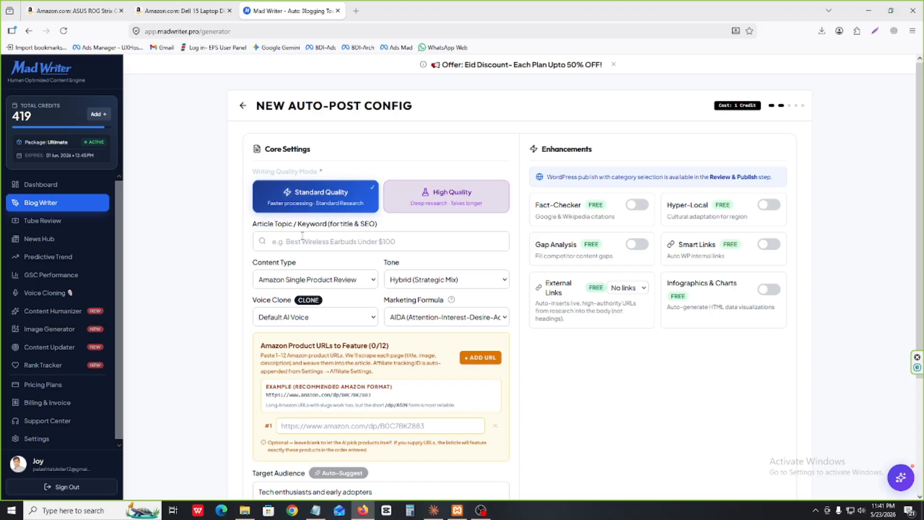
scroll(302, 236, "down", 1)
scroll(325, 303, "up", 1)
scroll(361, 253, "down", 3)
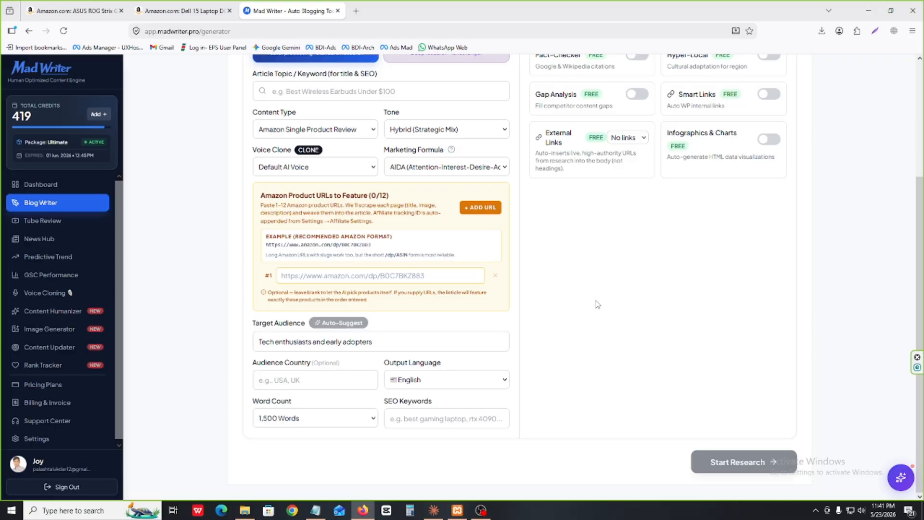
scroll(598, 304, "up", 3)
scroll(169, 253, "down", 3)
scroll(620, 291, "up", 3)
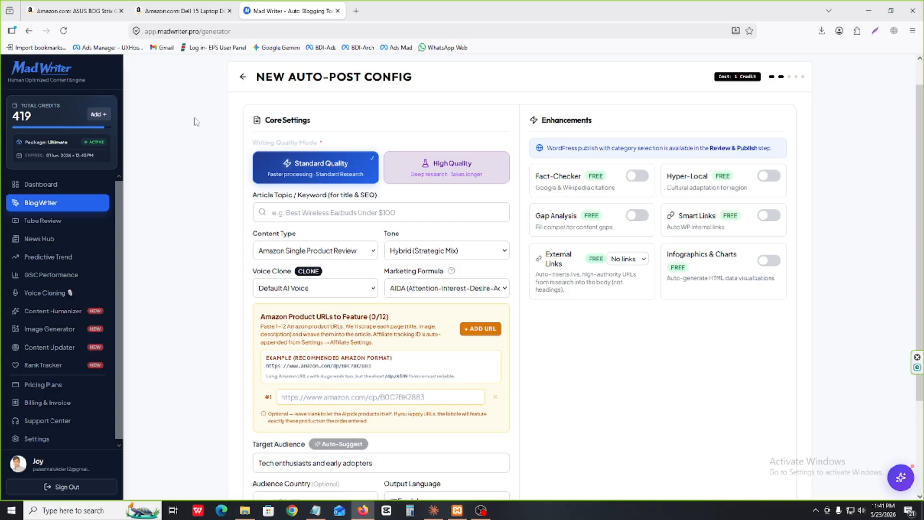
left_click(311, 252)
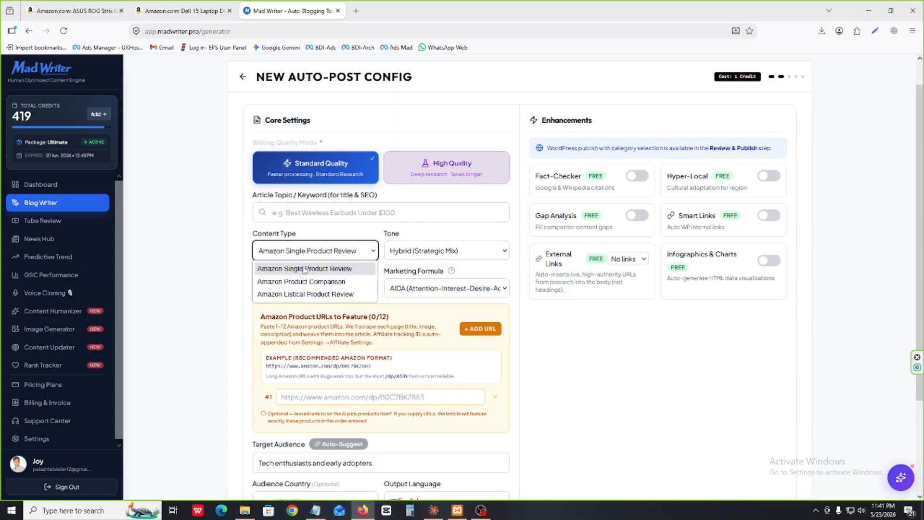
left_click(322, 283)
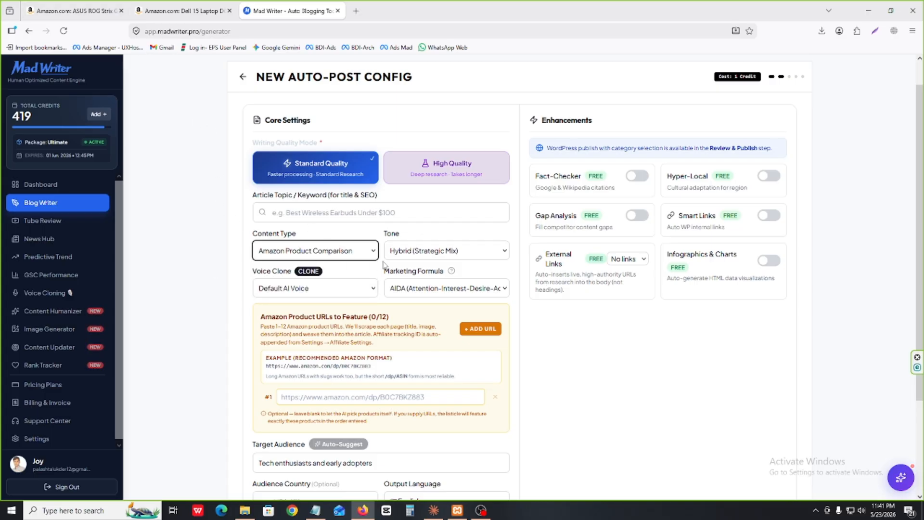
left_click(586, 334)
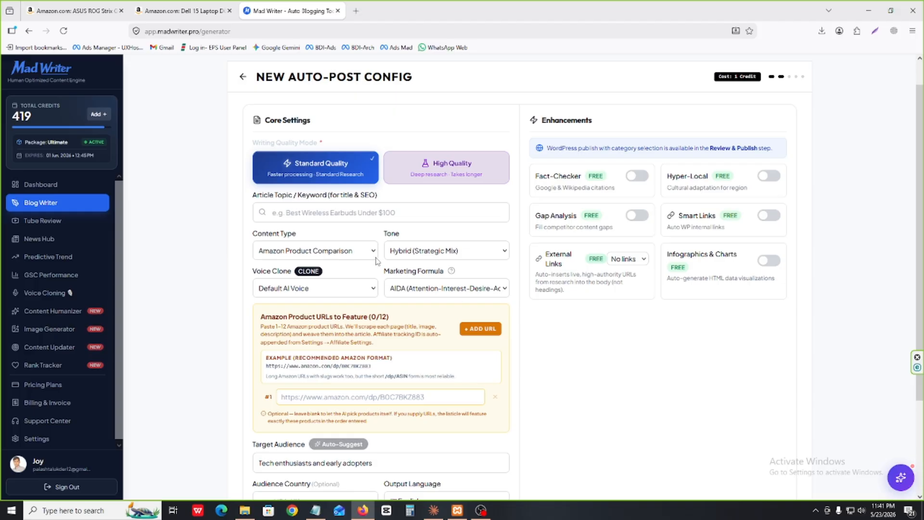
left_click(86, 7)
left_click(284, 31)
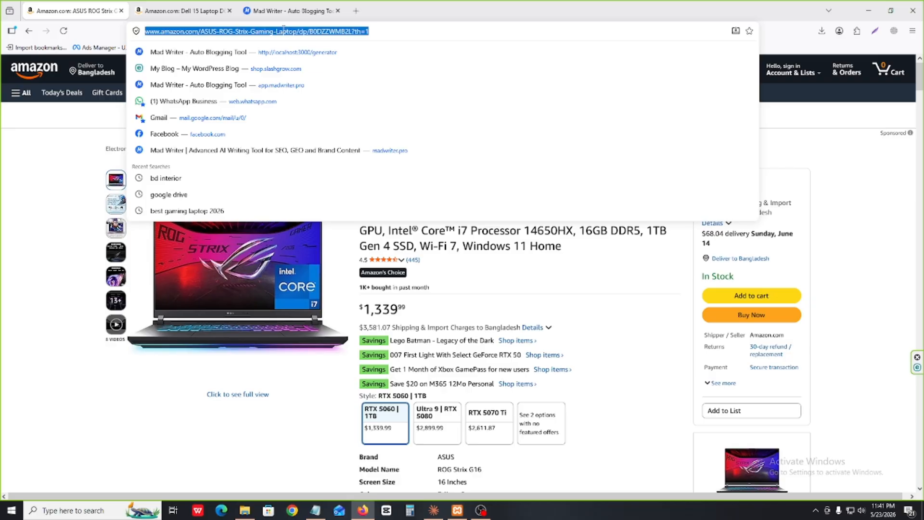
right_click(284, 31)
left_click(304, 89)
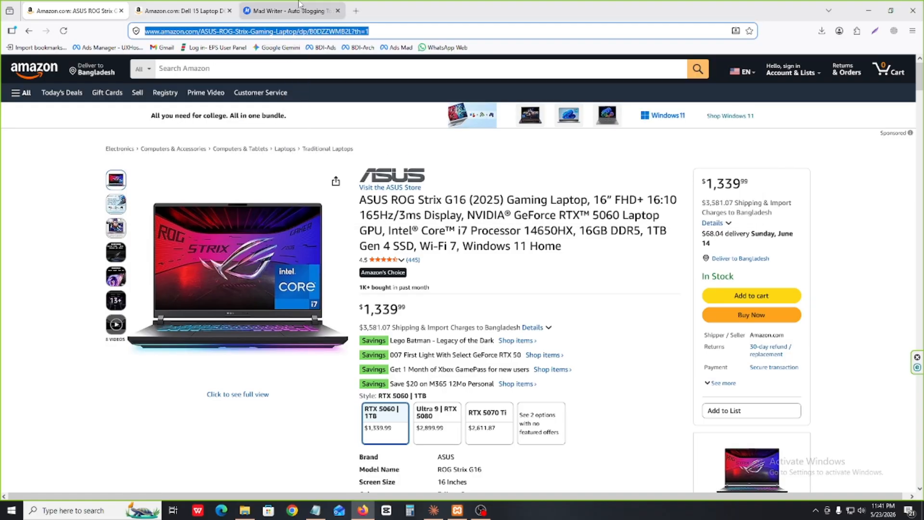
left_click(274, 4)
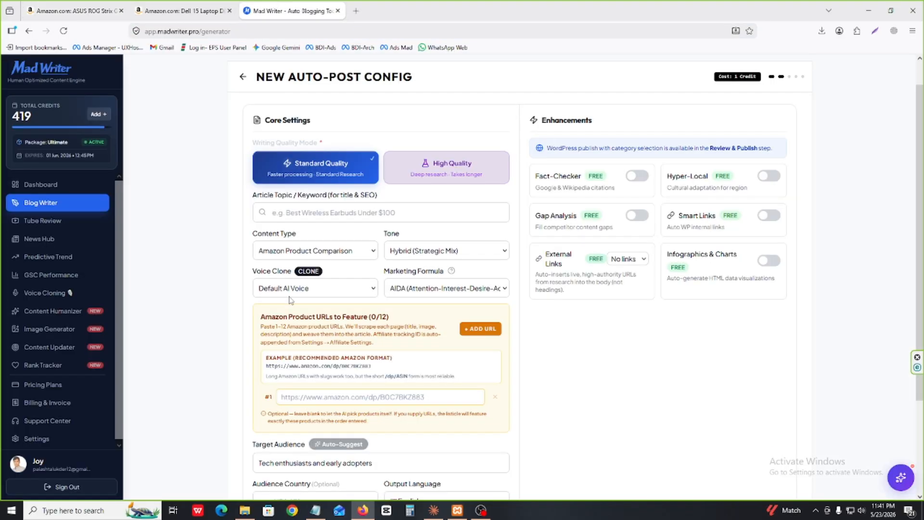
scroll(316, 383, "down", 3)
right_click(344, 274)
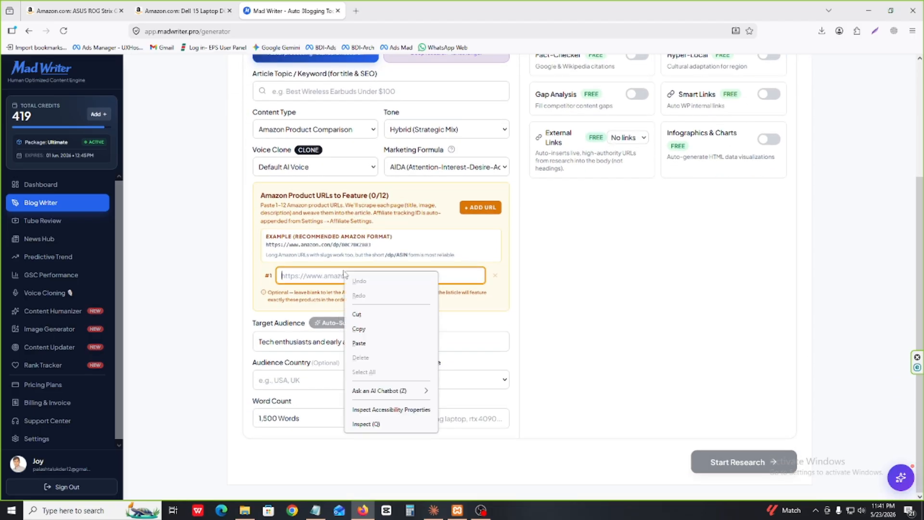
left_click(583, 282)
scroll(398, 251, "up", 3)
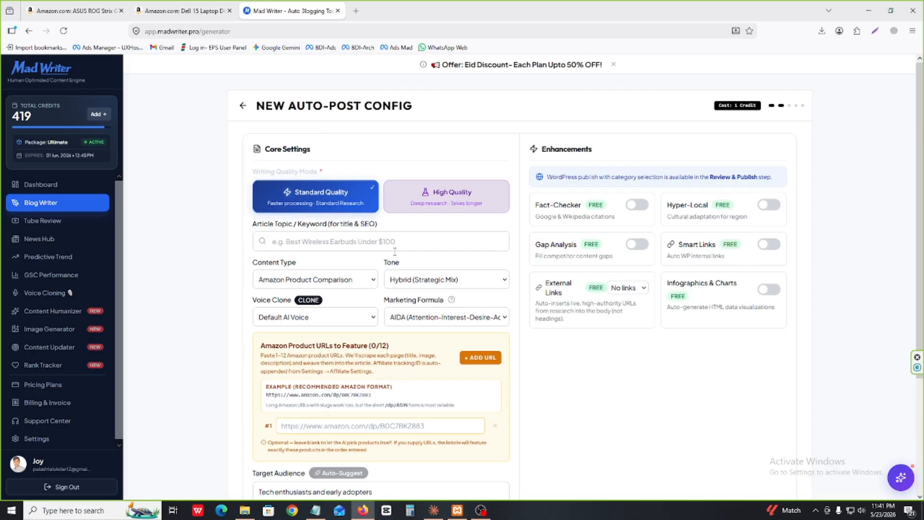
scroll(395, 251, "down", 3)
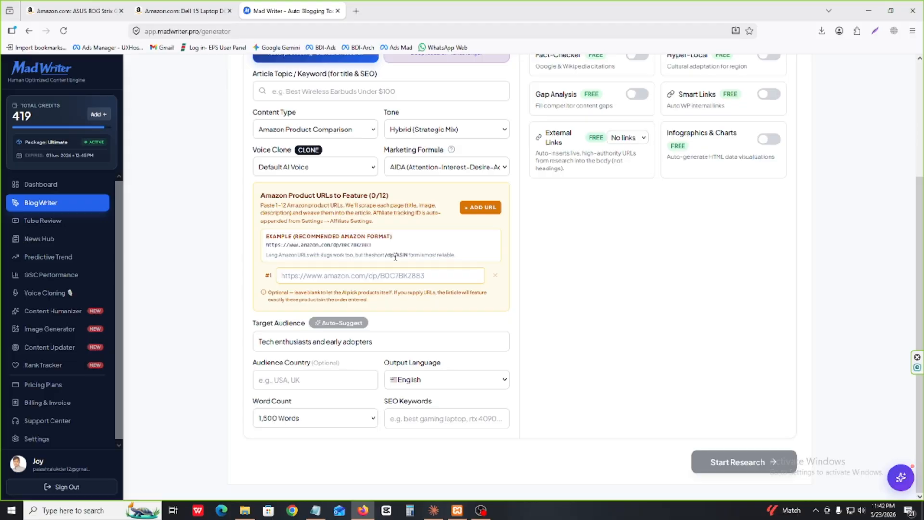
Step: In the affiliate settings, set the Amazon Associate Tag to madwriter-20, save the configuration and reload the page
left_click(37, 438)
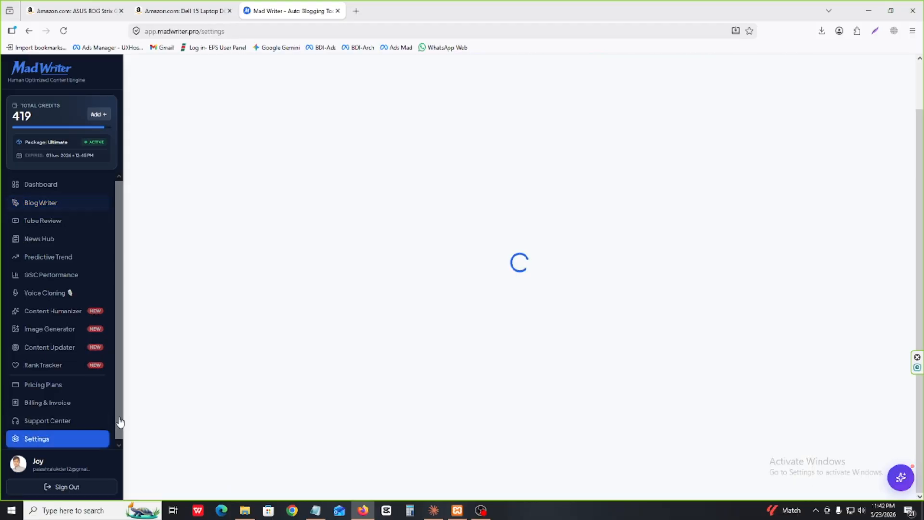
scroll(503, 321, "down", 10)
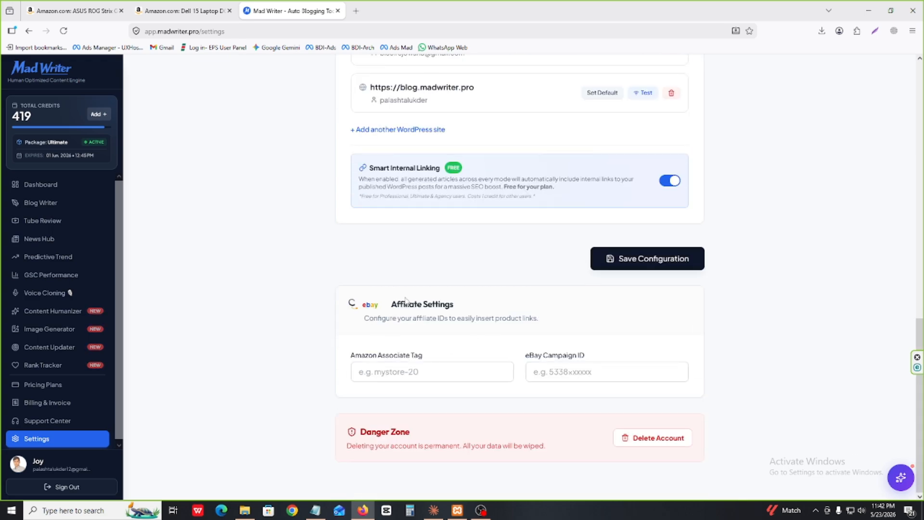
left_click_drag(406, 301, 456, 305)
left_click(404, 372)
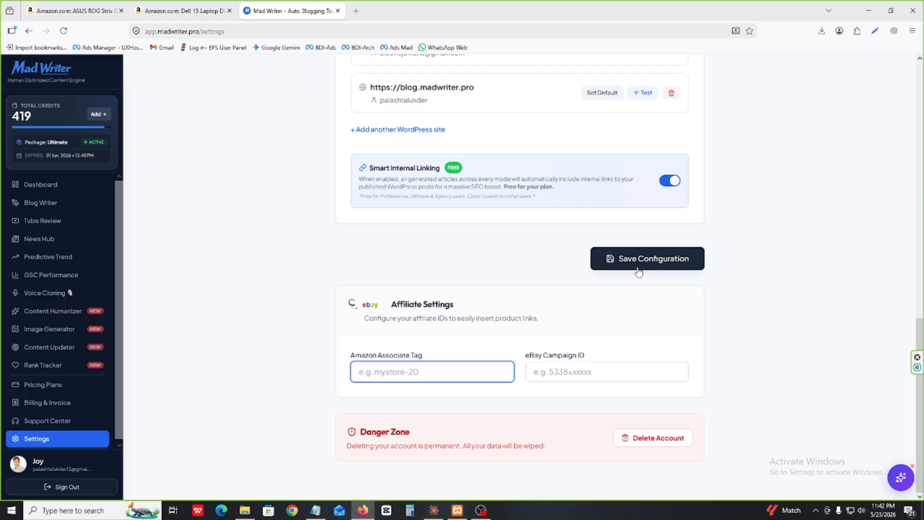
type("p")
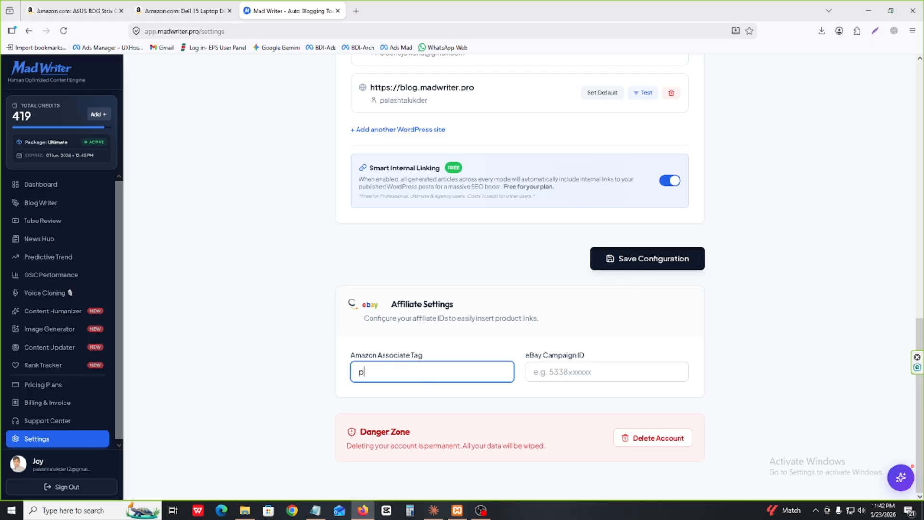
key("BackSpace")
type("madwriter-20")
left_click(660, 260)
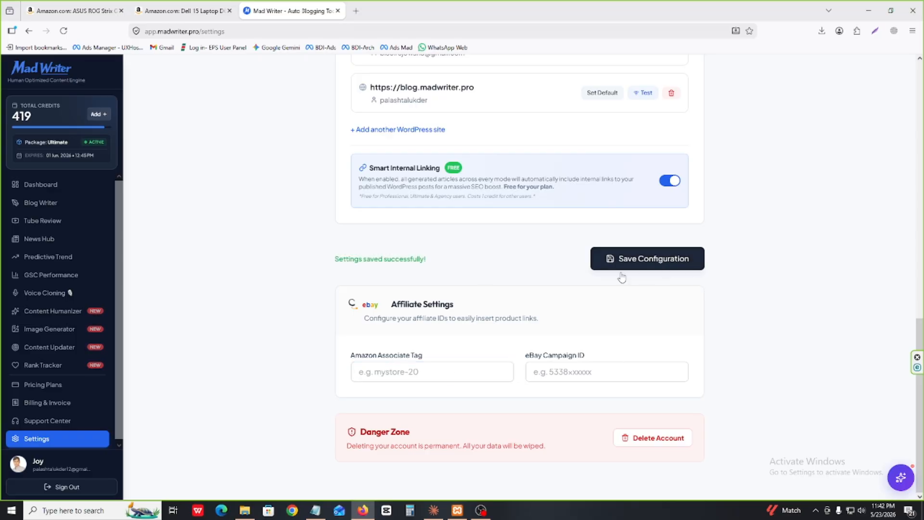
left_click(64, 31)
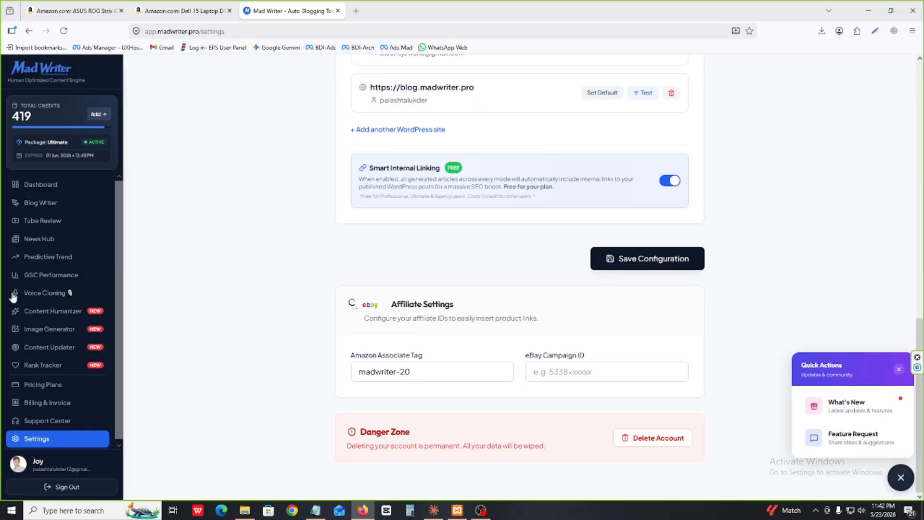
Step: Start a new Amazon Review Content article in Blog Writer
left_click(42, 204)
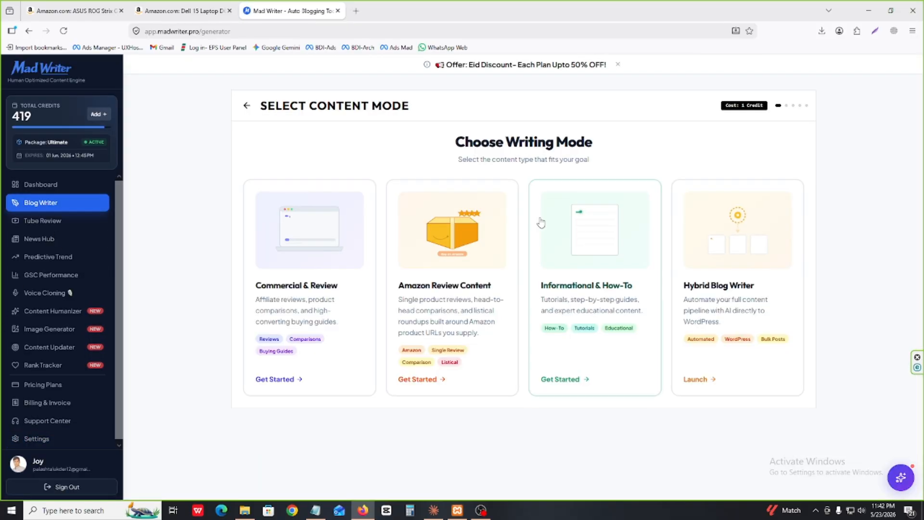
left_click(450, 249)
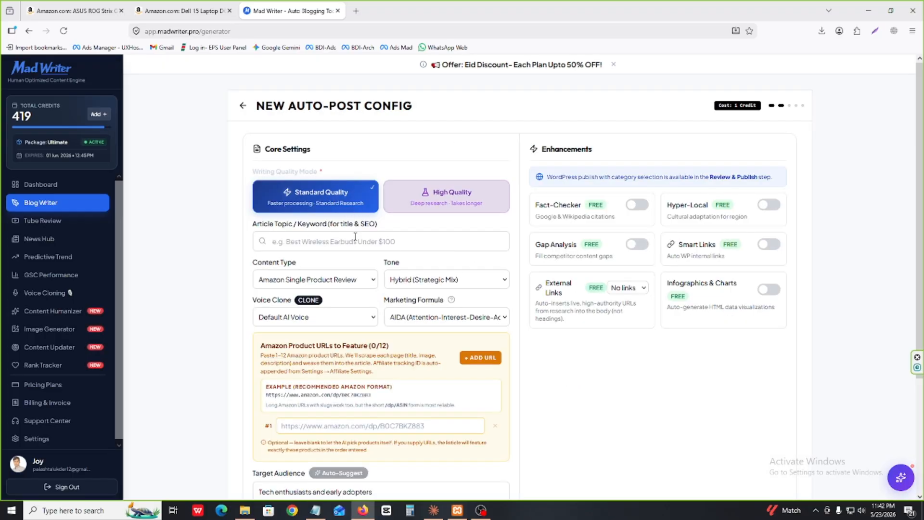
scroll(292, 172, "down", 1)
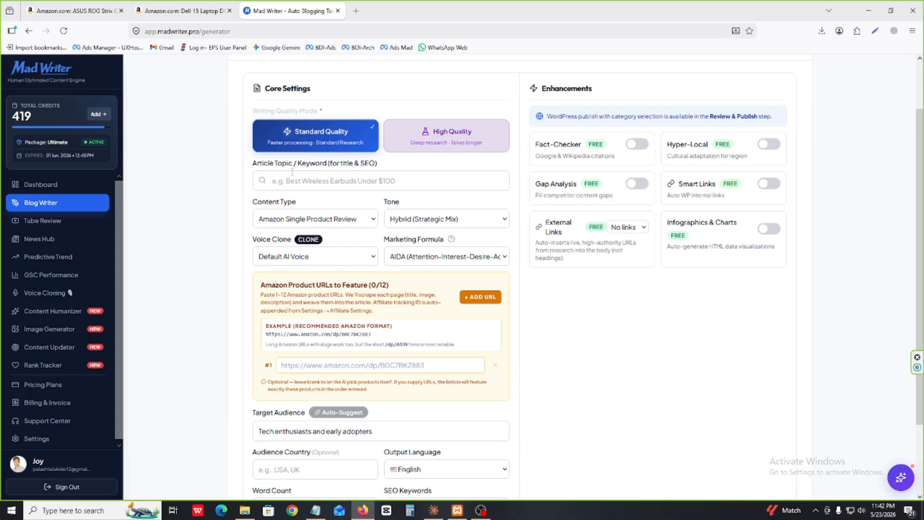
Step: Copy the Dell 15 laptop's Amazon page URL into the first product URL field
left_click(153, 4)
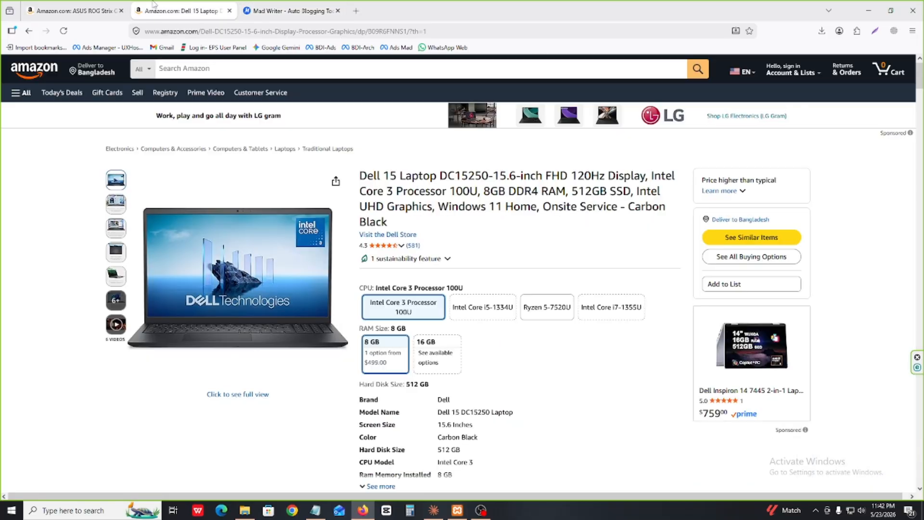
left_click(197, 31)
left_click(289, 11)
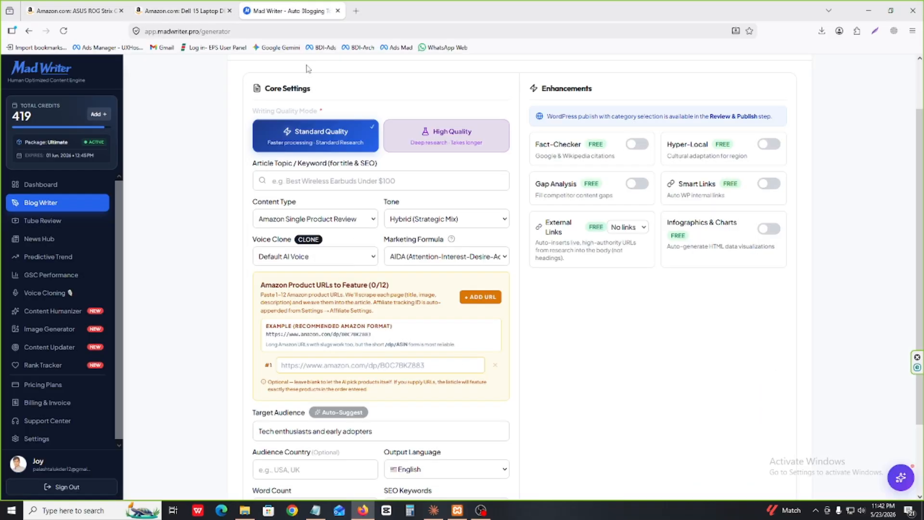
left_click(360, 367)
key("ctrl+v")
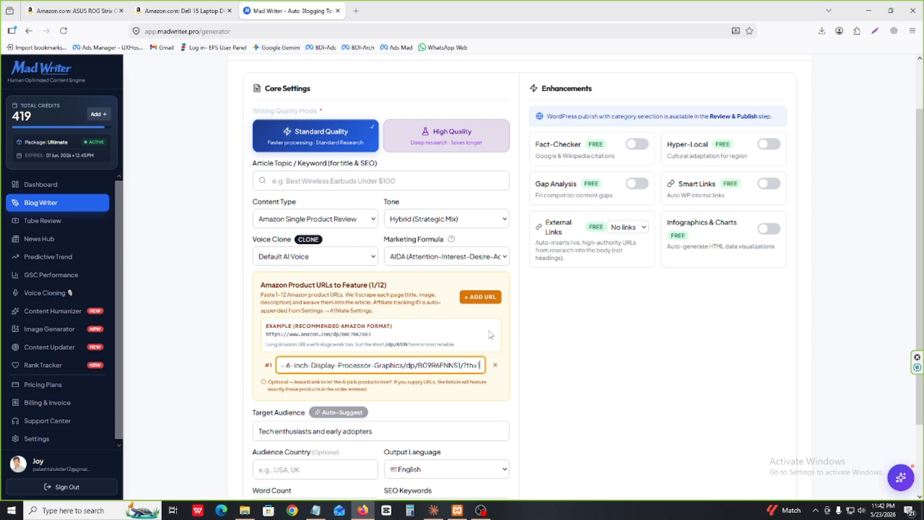
Step: Add a second product URL field and replace the first URL with the ASUS ROG Strix gaming laptop's Amazon link
left_click(481, 296)
left_click(315, 385)
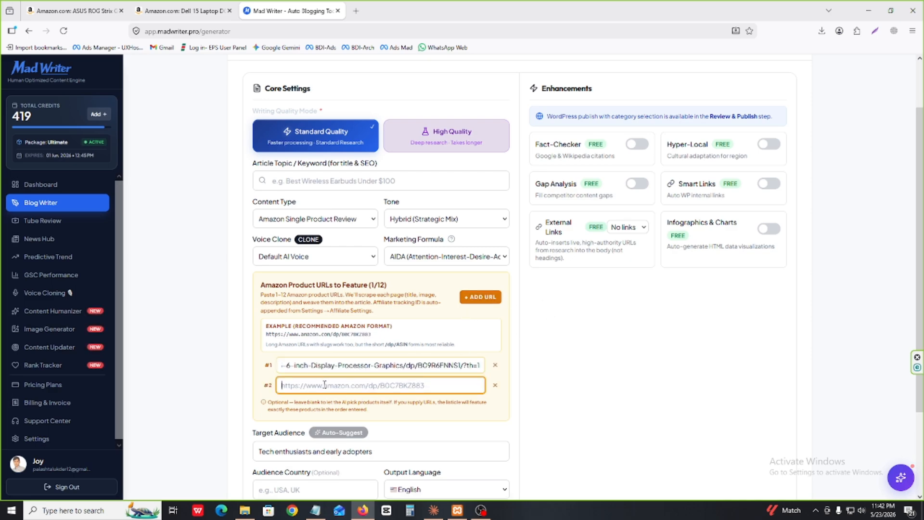
left_click(72, 7)
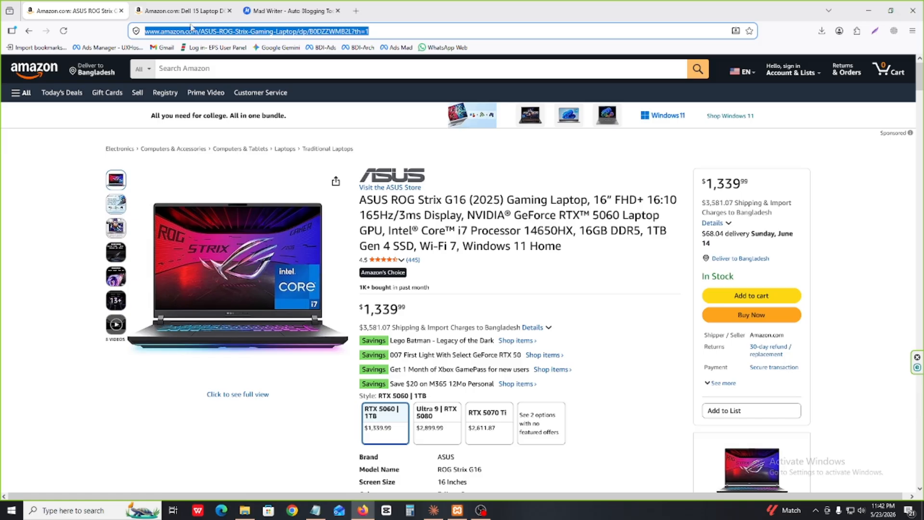
left_click(190, 7)
left_click(75, 7)
left_click(289, 11)
left_click(372, 365)
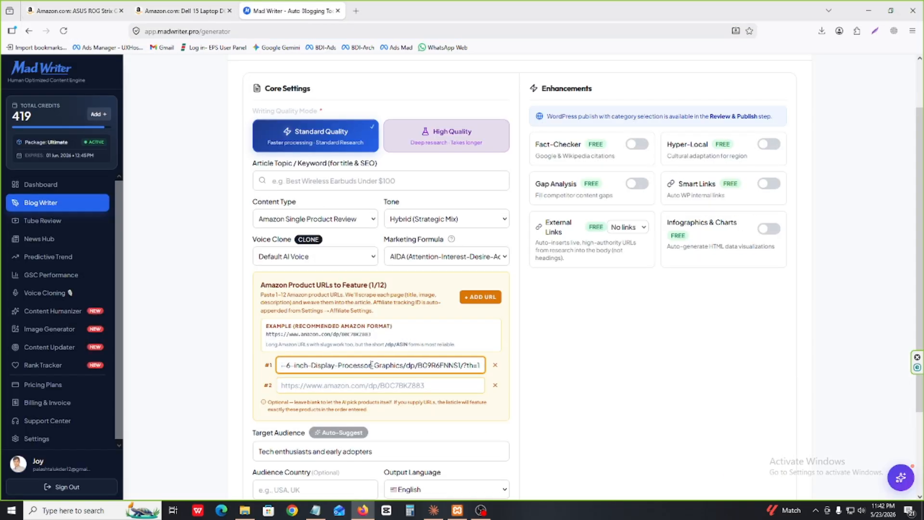
key("ctrl+a")
Step: Copy the Dell 15 laptop's Amazon link into the second product URL field
left_click(380, 385)
left_click(183, 10)
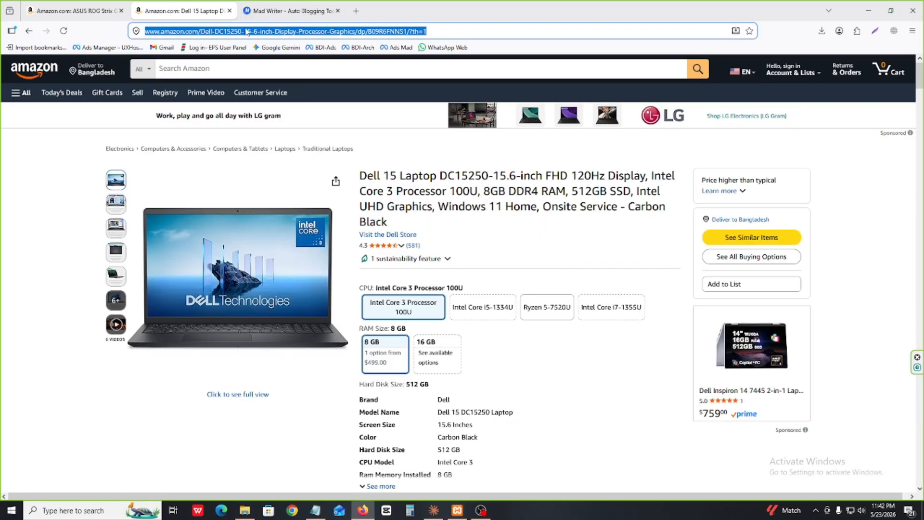
right_click(246, 31)
left_click(270, 87)
left_click(286, 6)
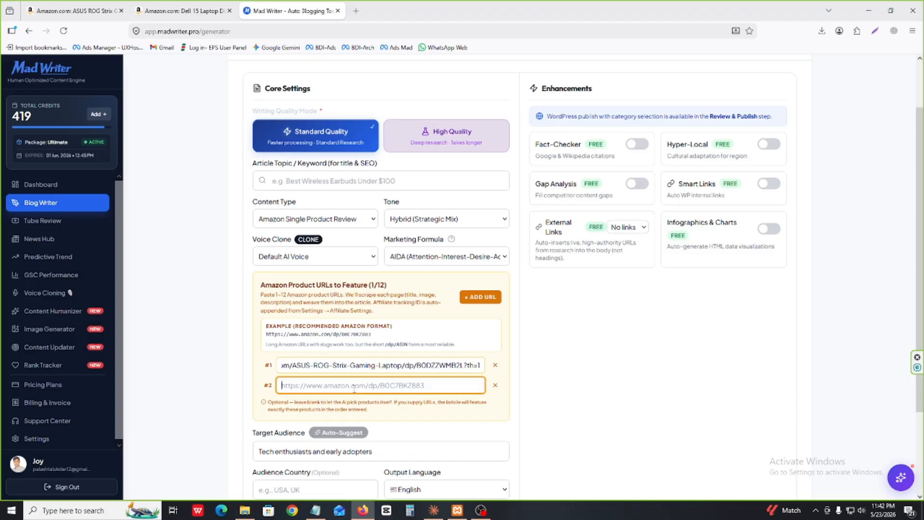
key("ctrl+v")
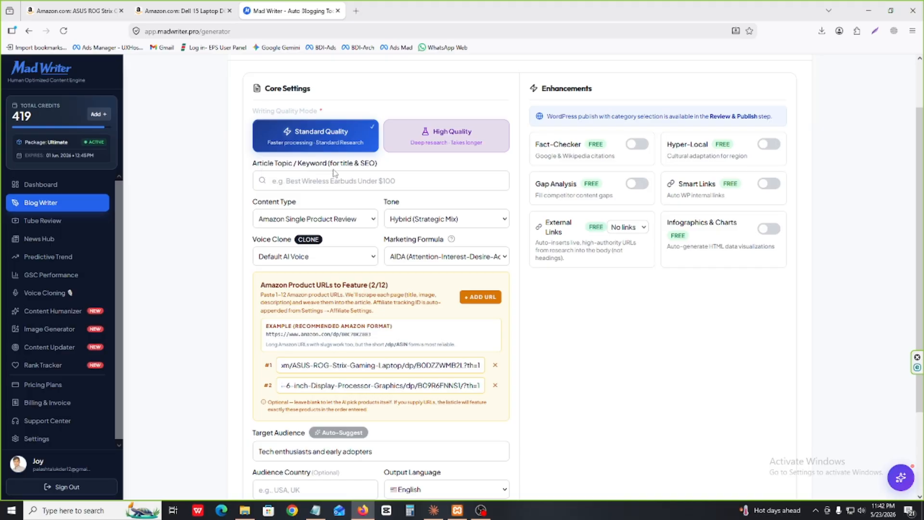
Step: Copy the name "ASUS ROG Strix G16" from its Amazon product title into the article topic field
left_click(88, 6)
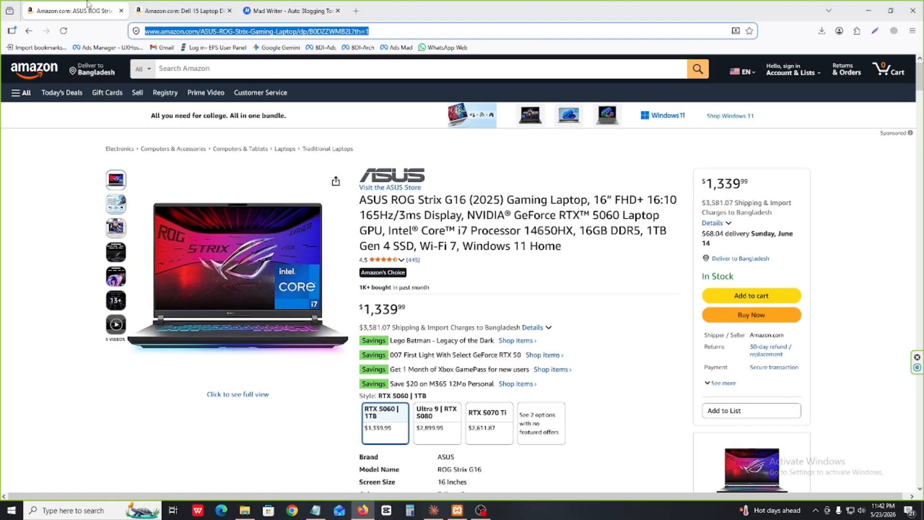
left_click_drag(361, 200, 467, 200)
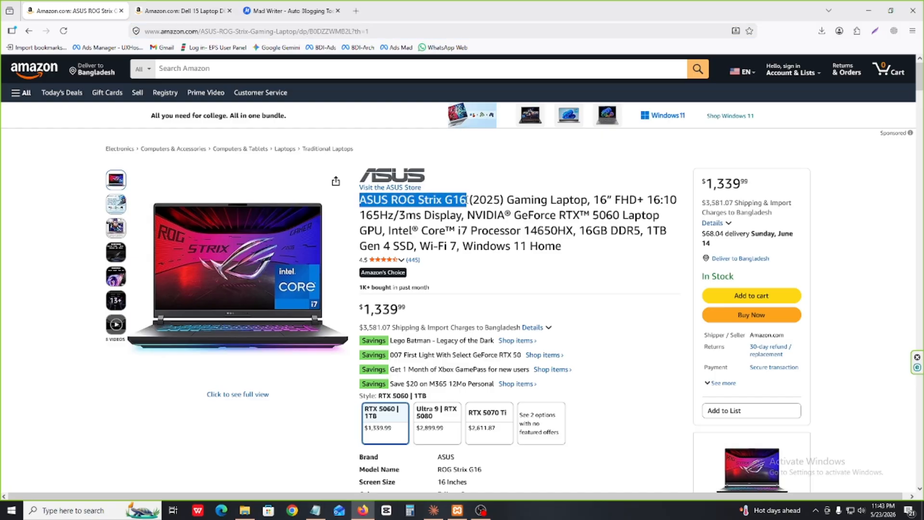
left_click(272, 7)
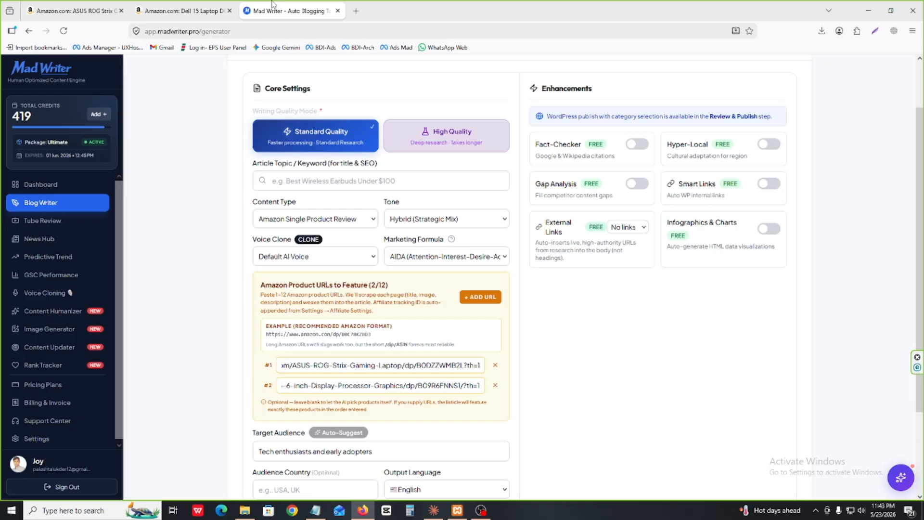
left_click(342, 182)
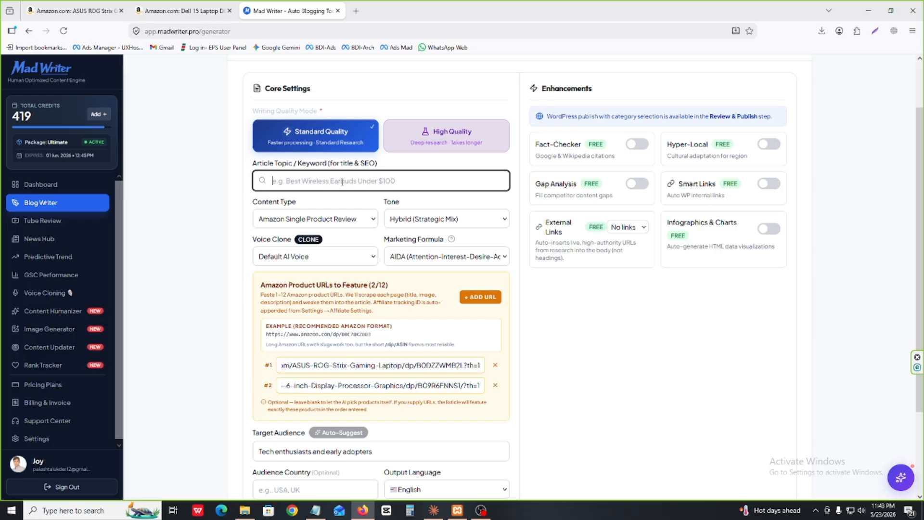
key("ctrl+v")
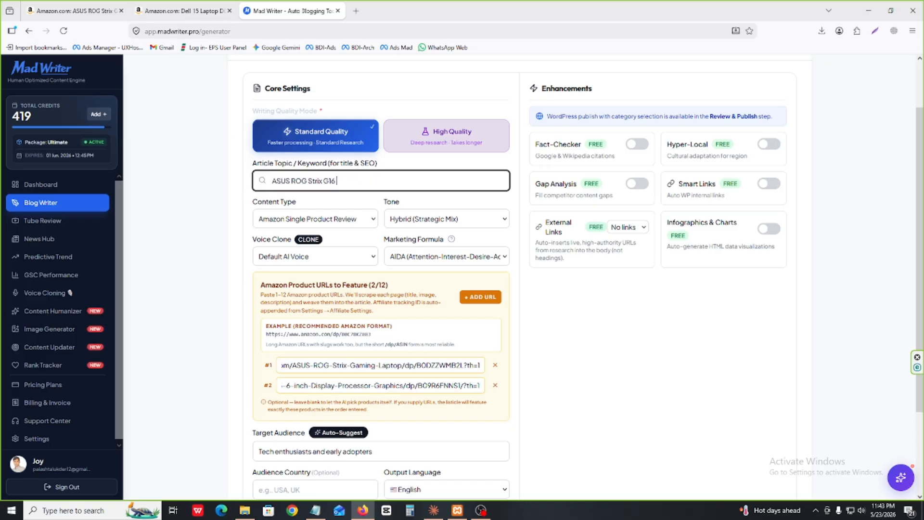
Step: Extend the article topic with "vs" and the name "Dell 15 Laptop DC15250" copied from its Amazon product title
type("vs")
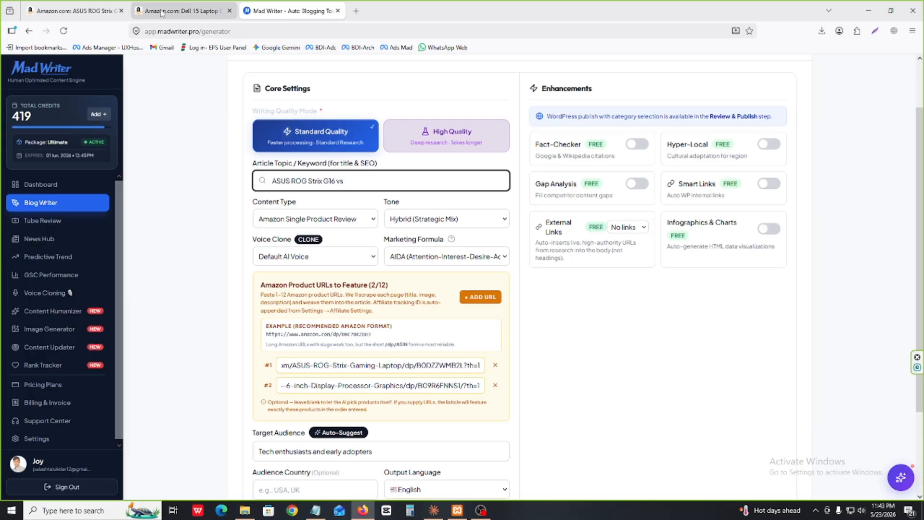
mouse_move(189, 4)
left_click(73, 10)
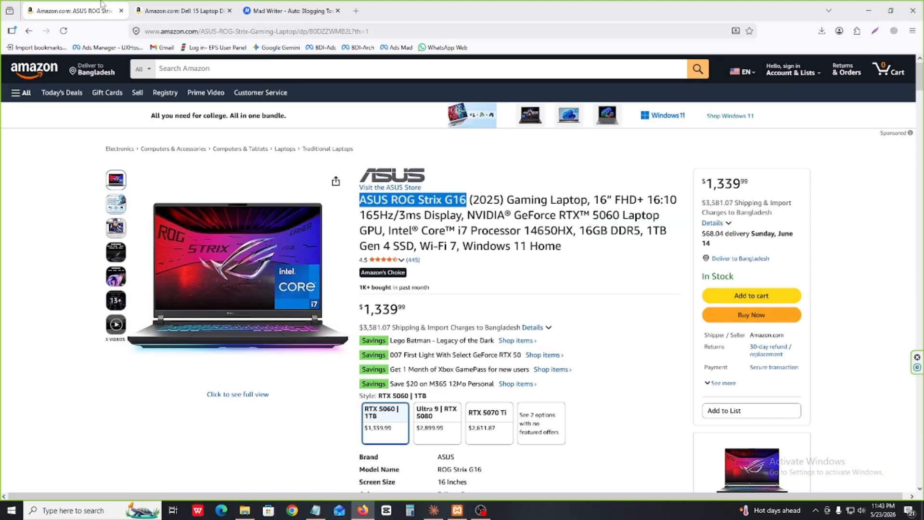
left_click(180, 11)
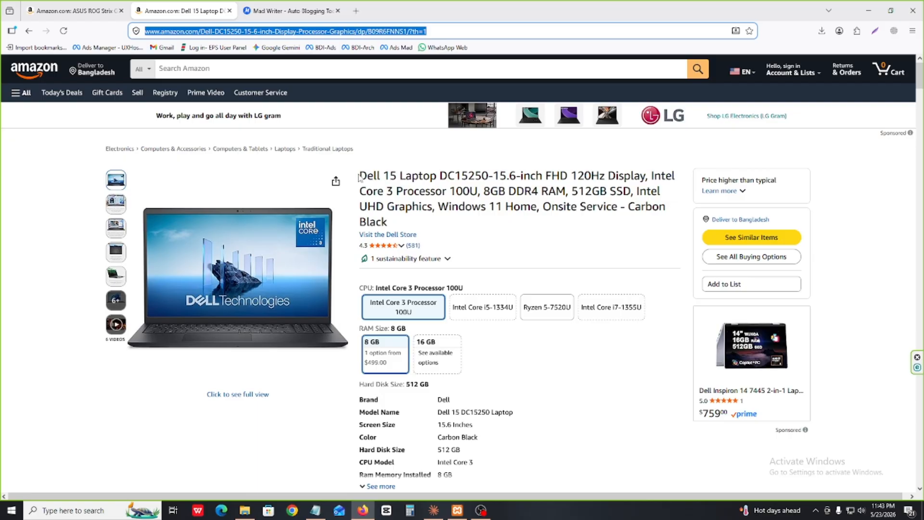
left_click_drag(360, 178, 490, 175)
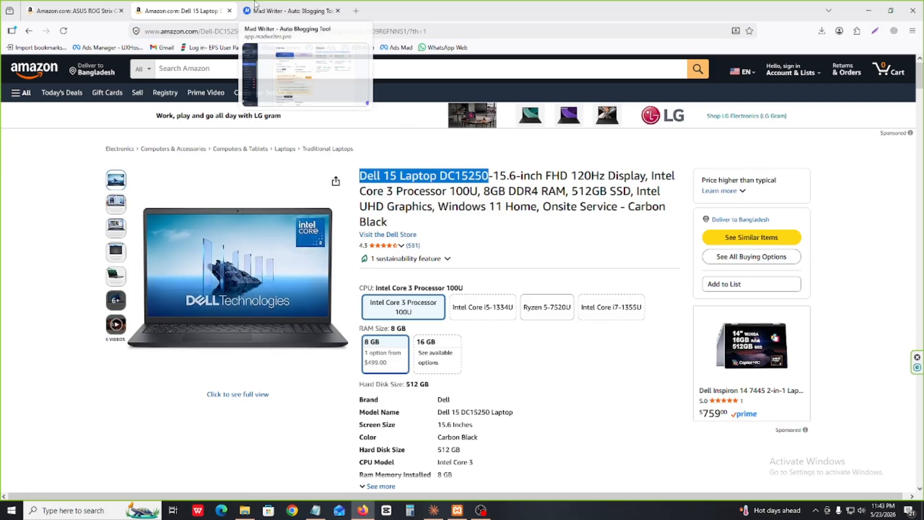
left_click(270, 10)
key("ctrl+v")
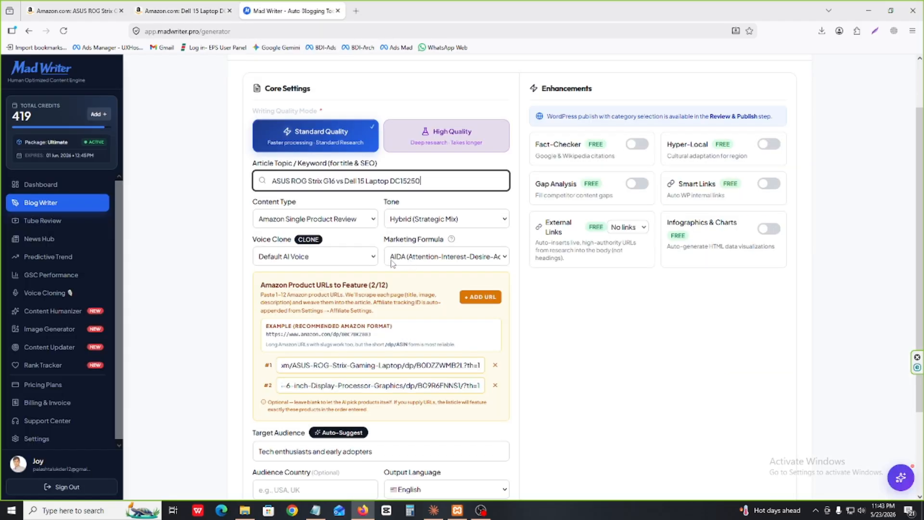
Step: Set the content type to Amazon Product Comparison and append "Comparison" to the article topic
left_click(343, 221)
left_click(302, 249)
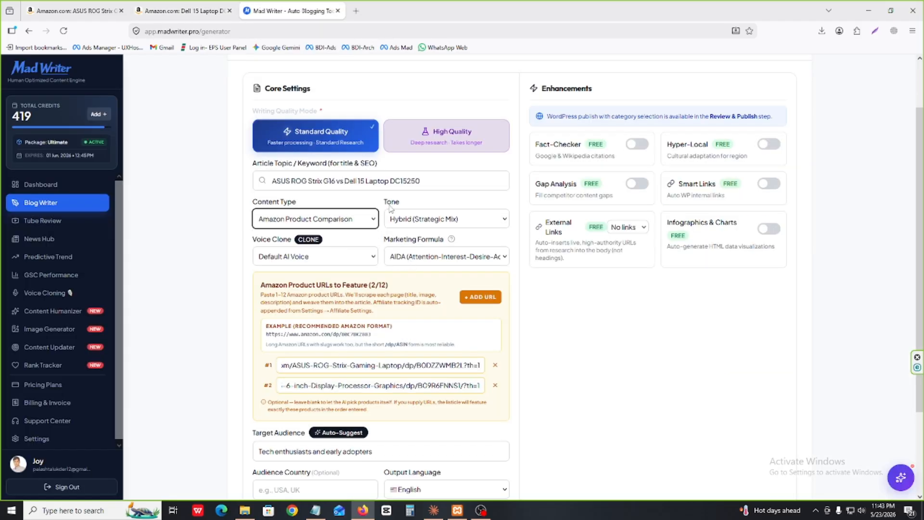
left_click(436, 177)
type("Com")
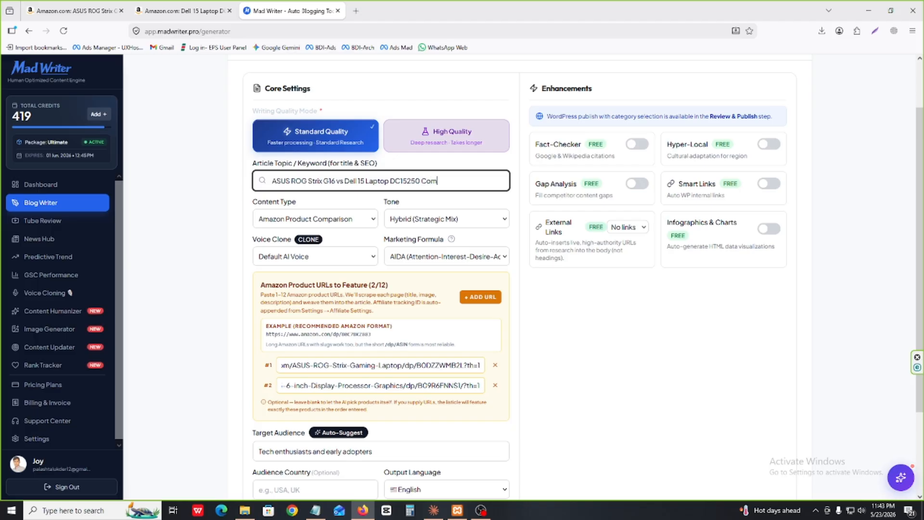
type("parison")
Step: Copy the full article topic, "ASUS ROG Strix G16 vs Dell 15 Laptop DC15250 Comparison", into the SEO keywords field
key("ctrl+a")
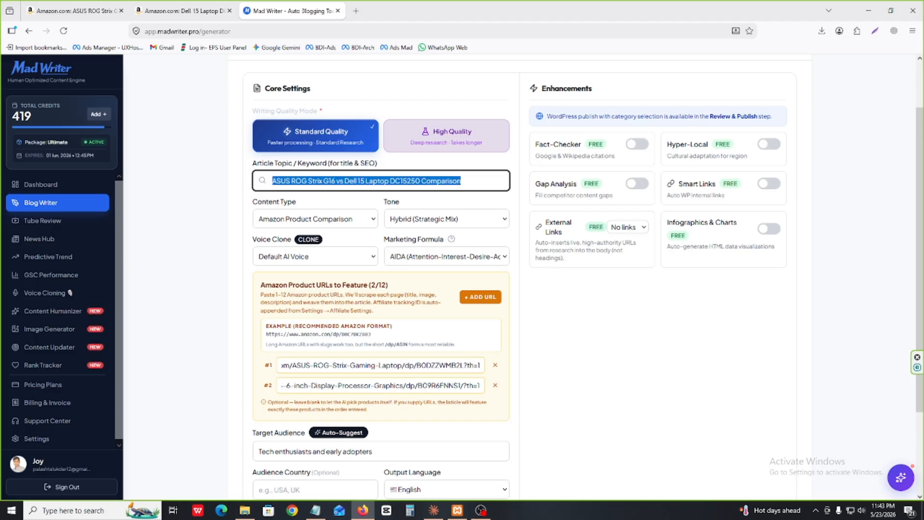
scroll(451, 473, "down", 3)
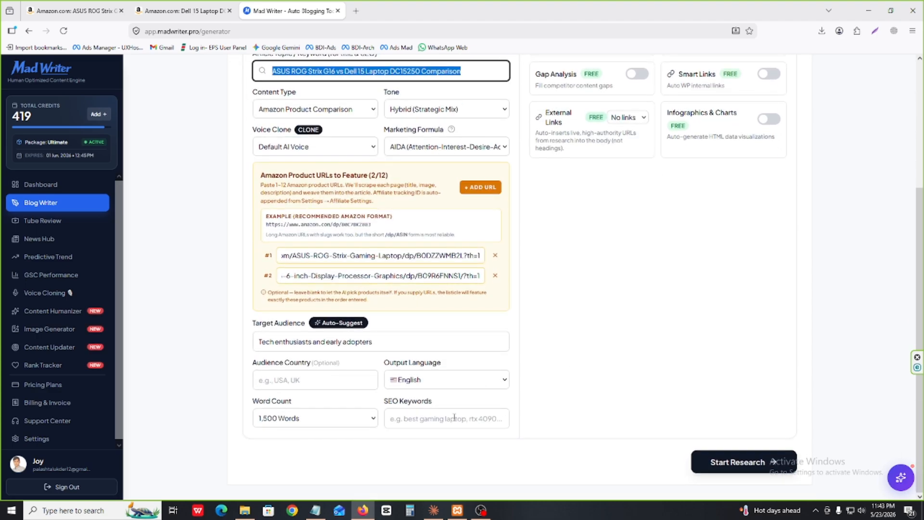
left_click(454, 418)
key("ctrl+v")
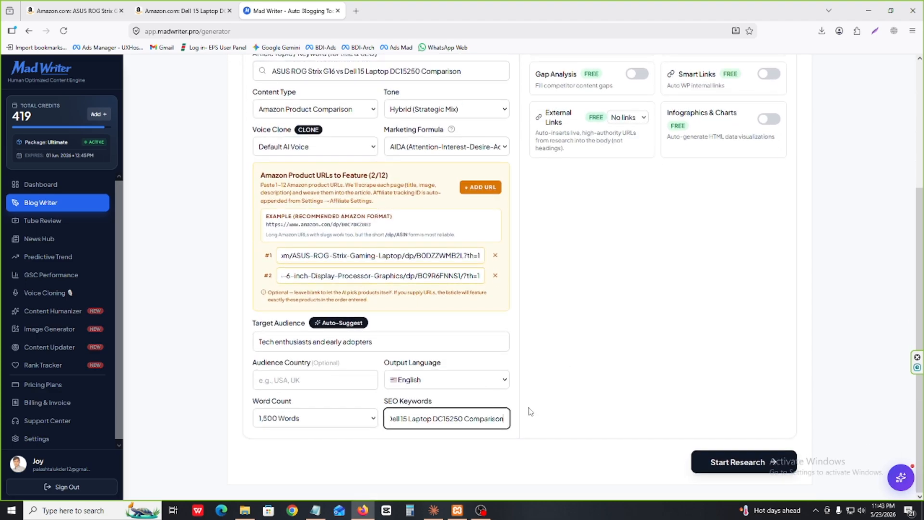
Step: Set the word count to 1,000 words and have the target audience suggested automatically
left_click(322, 417)
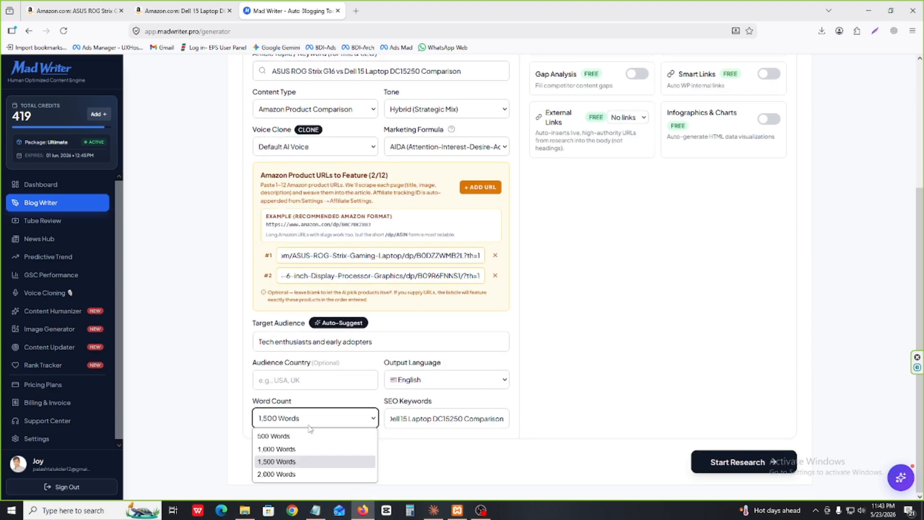
left_click(261, 449)
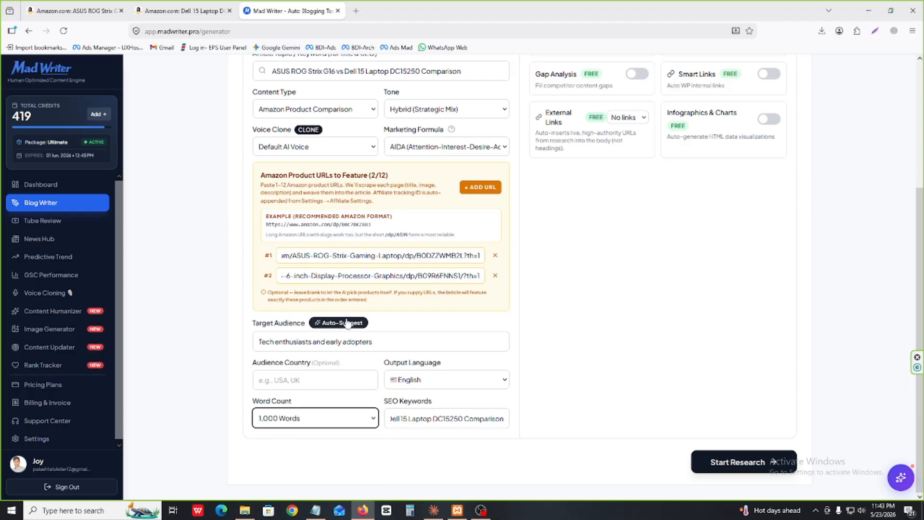
left_click(313, 323)
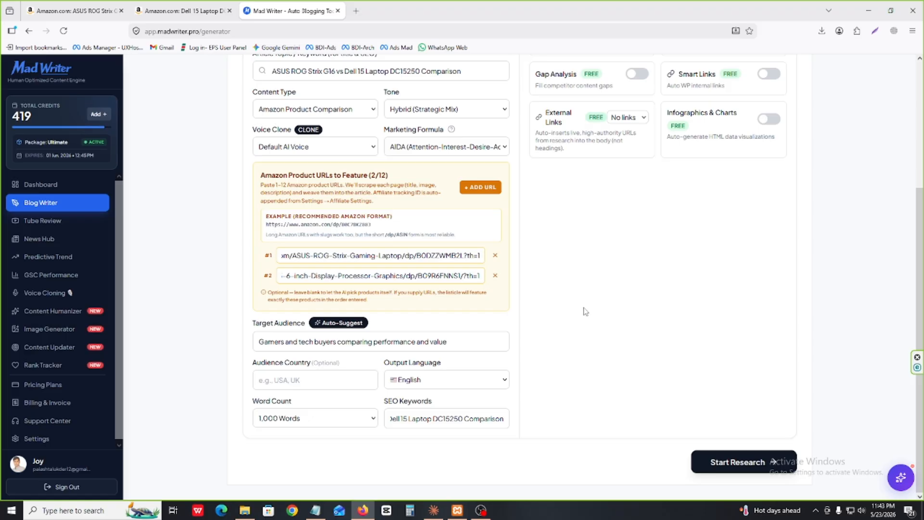
Step: Run the research for the configured laptop comparison and generate the article from its results
scroll(580, 312, "up", 4)
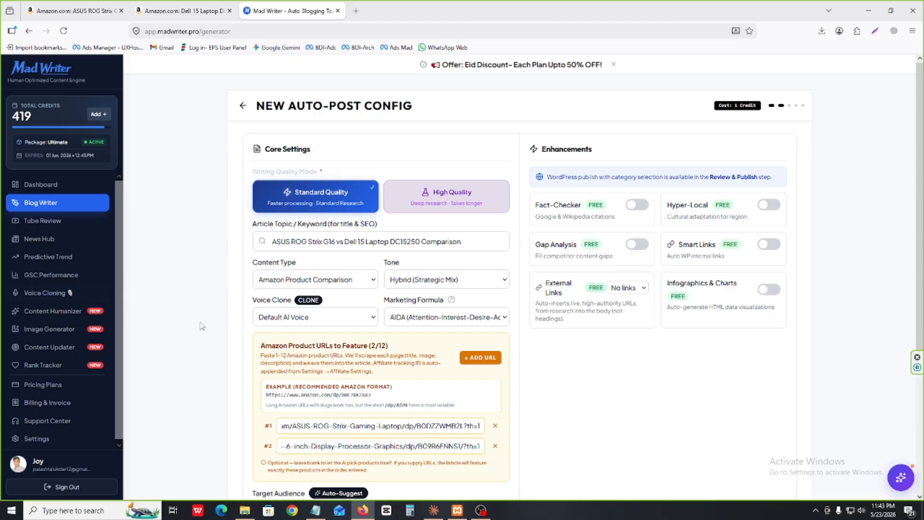
scroll(344, 323, "down", 3)
scroll(366, 299, "up", 3)
scroll(423, 316, "down", 3)
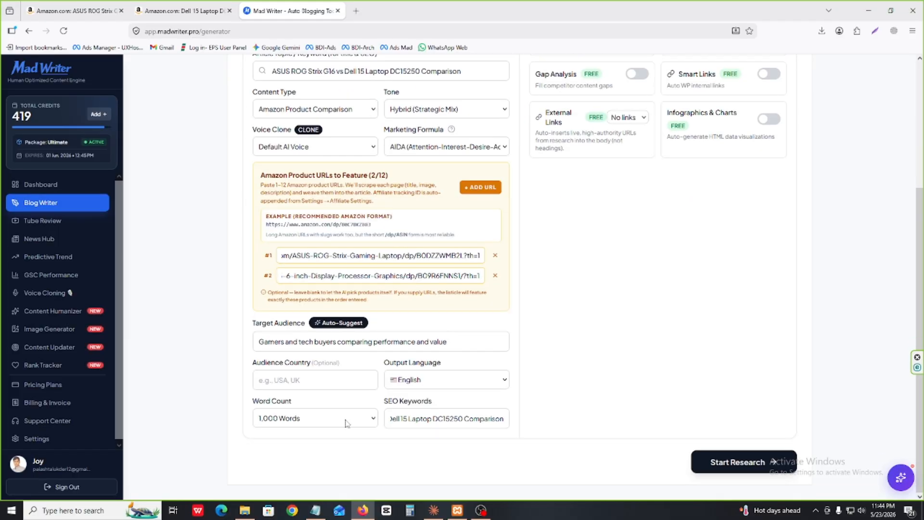
left_click(292, 379)
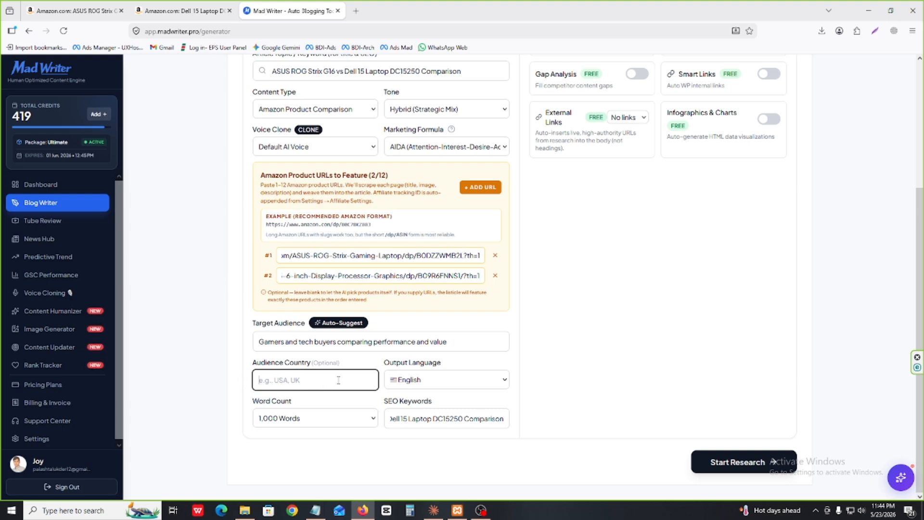
scroll(503, 372, "up", 4)
left_click(739, 462)
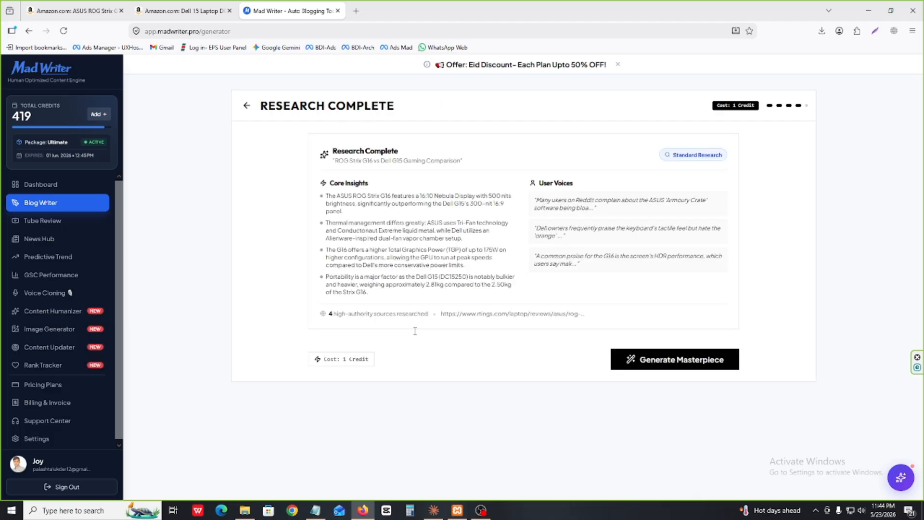
left_click(694, 367)
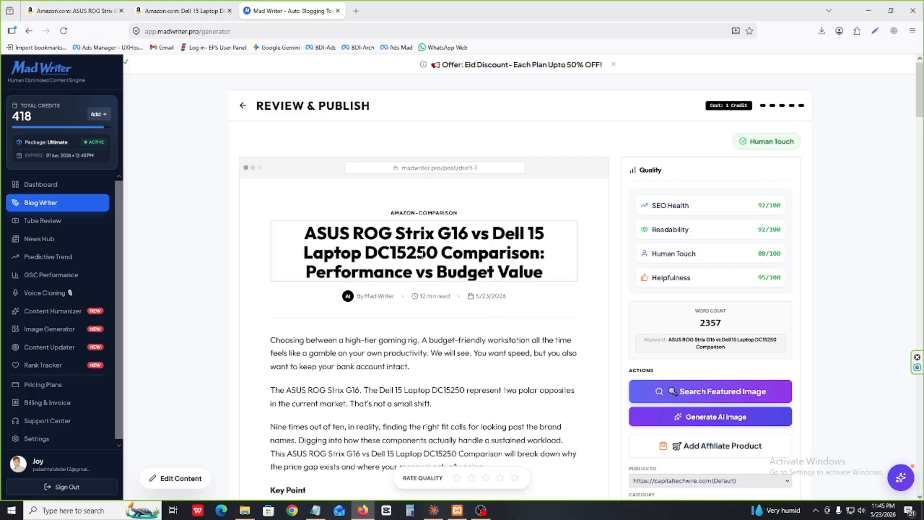
Step: Review the generated article's title and introduction along with its quality scores
scroll(422, 289, "down", 5)
scroll(423, 310, "up", 3)
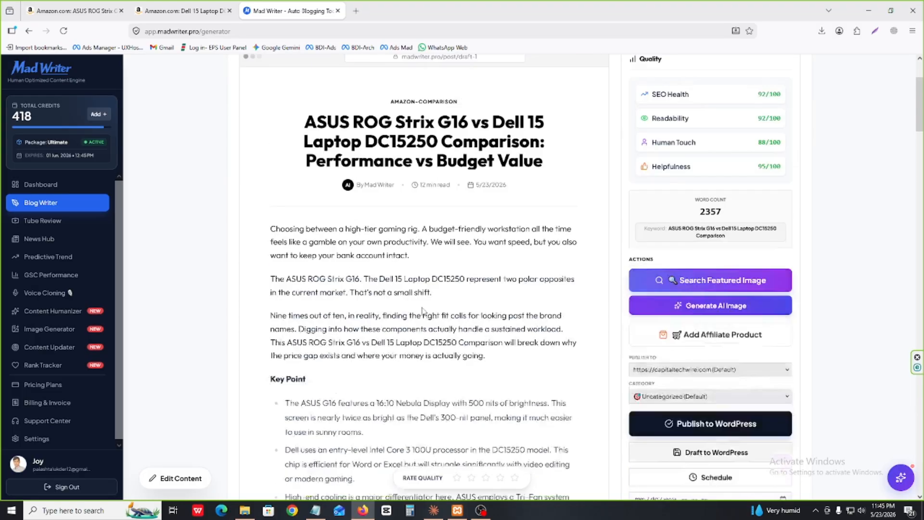
scroll(422, 310, "up", 3)
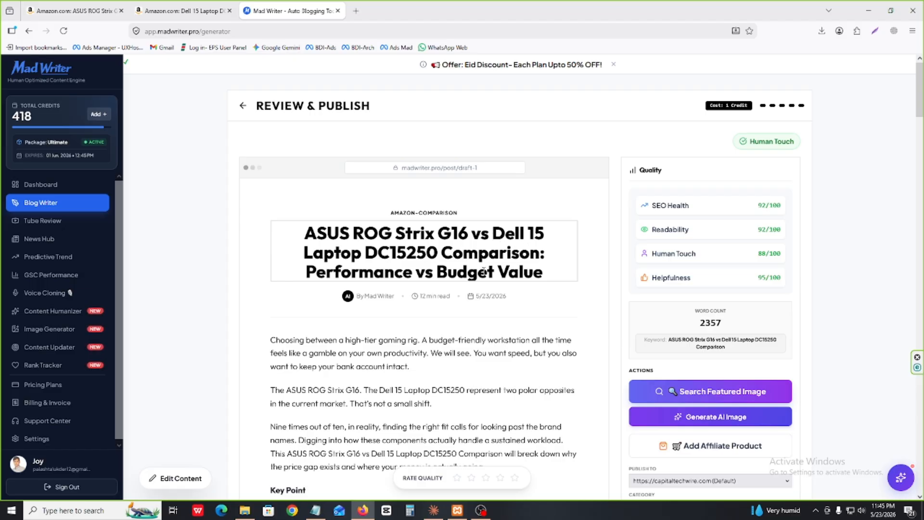
scroll(438, 266, "down", 3)
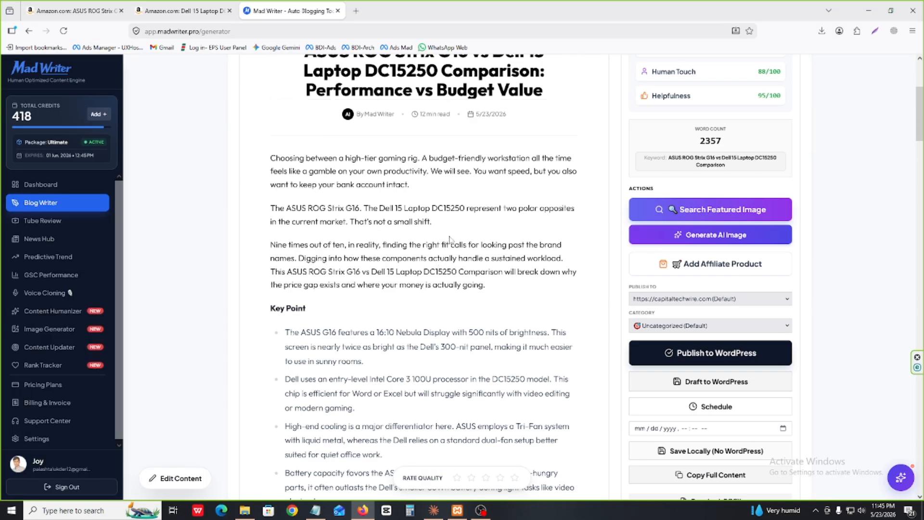
scroll(402, 239, "up", 2)
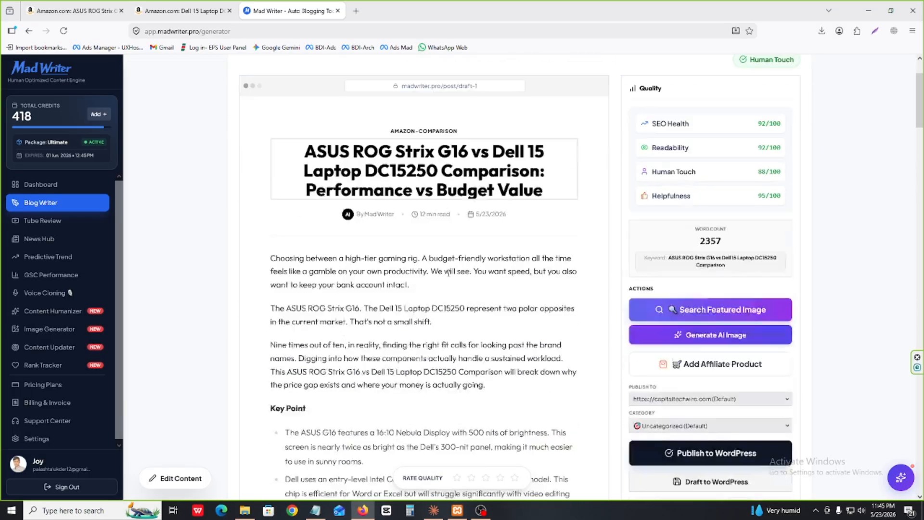
scroll(299, 242, "down", 2)
scroll(299, 243, "down", 3)
scroll(298, 242, "up", 1)
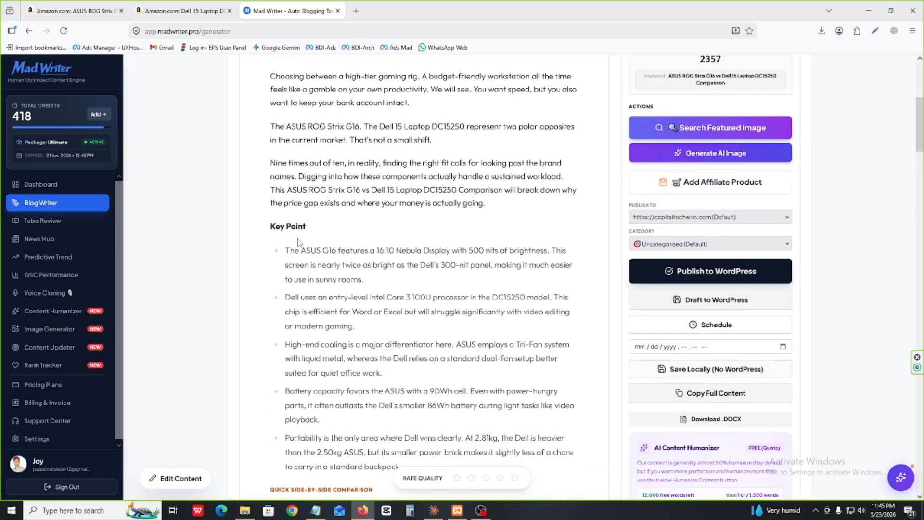
scroll(299, 242, "up", 2)
left_click_drag(270, 218, 452, 319)
left_click(364, 331)
scroll(365, 332, "down", 1)
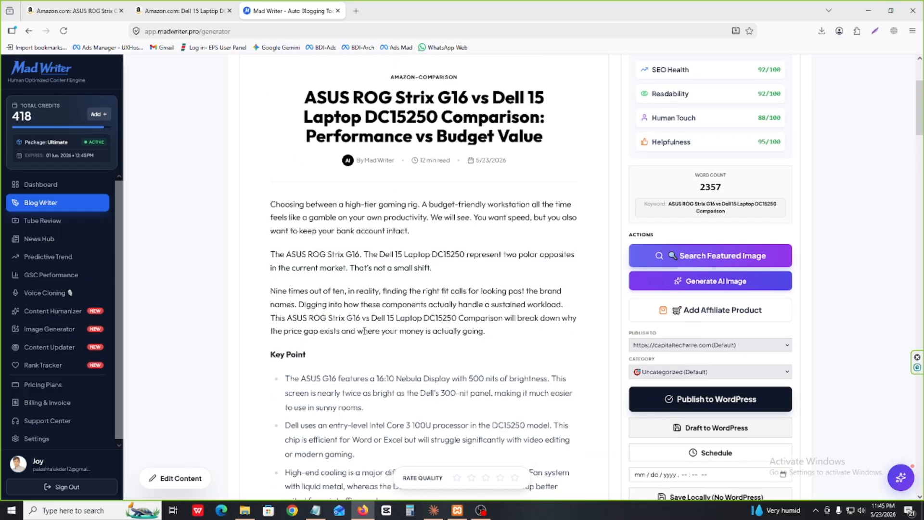
Step: Examine the article's key points and the side-by-side product table, including its Amazon purchase links
scroll(365, 331, "down", 3)
left_click_drag(307, 238, 440, 351)
scroll(440, 351, "down", 4)
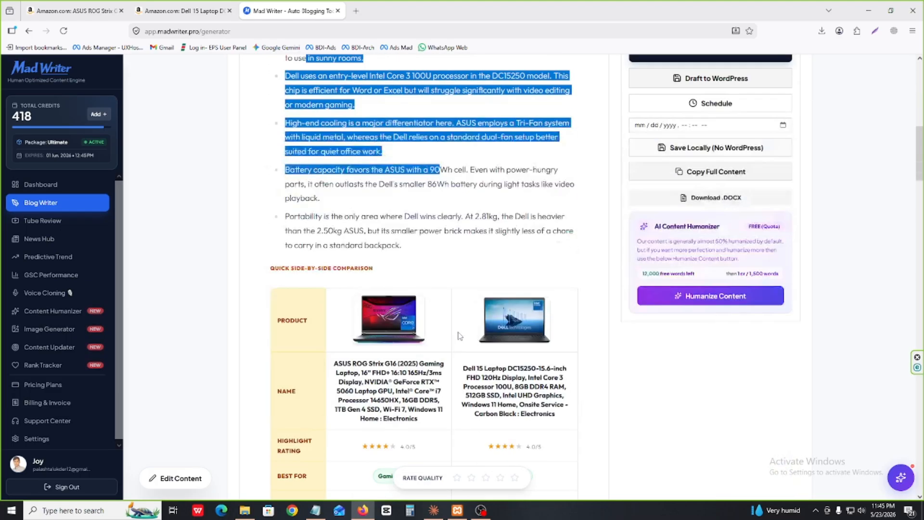
left_click(404, 227)
scroll(363, 260, "down", 4)
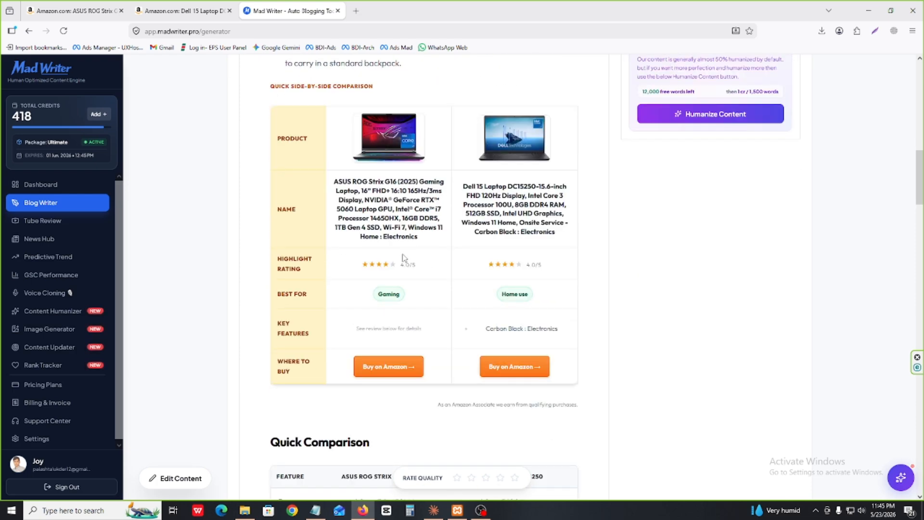
scroll(341, 237, "up", 3)
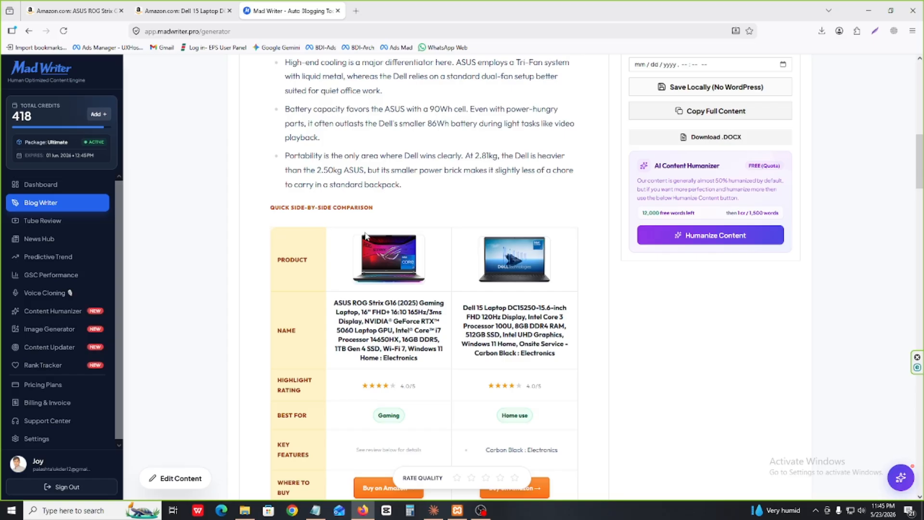
scroll(412, 296, "down", 3)
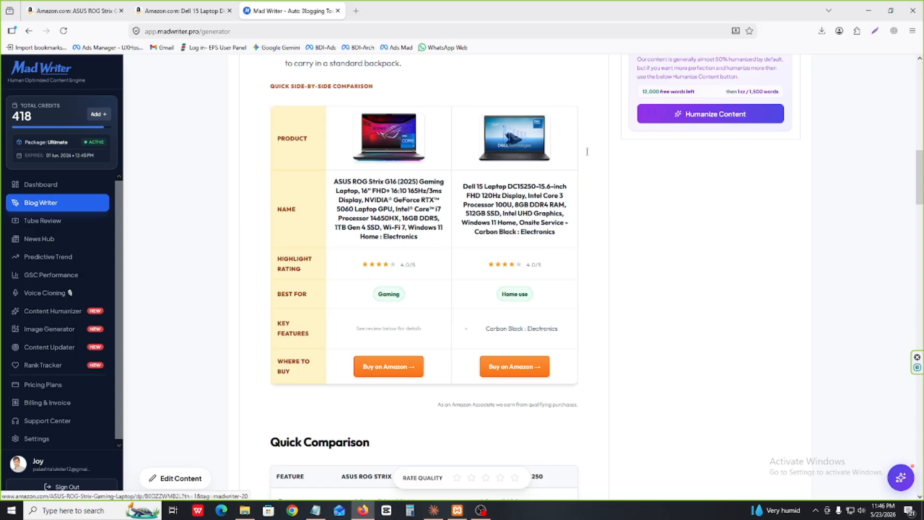
scroll(358, 236, "up", 2)
scroll(358, 237, "down", 3)
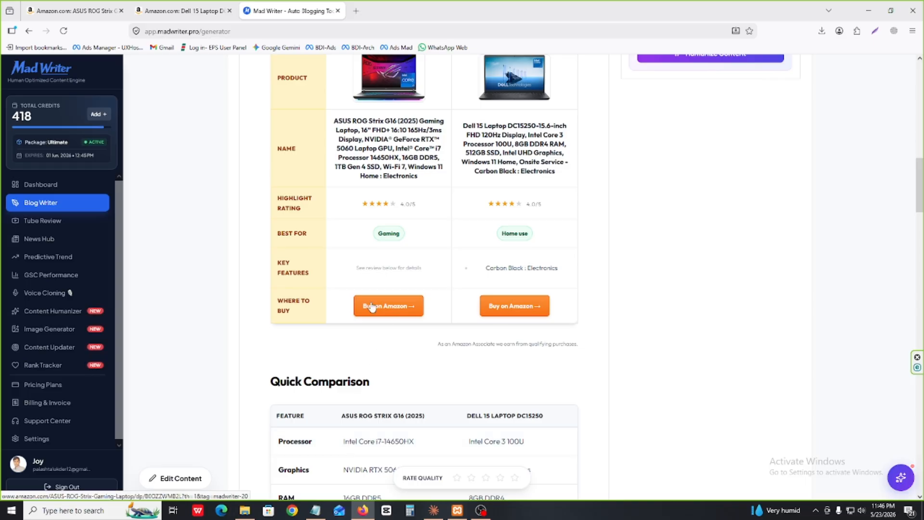
Step: Examine the Quick Comparison table of the two laptops' specifications
scroll(389, 301, "down", 4)
left_click_drag(271, 199, 405, 200)
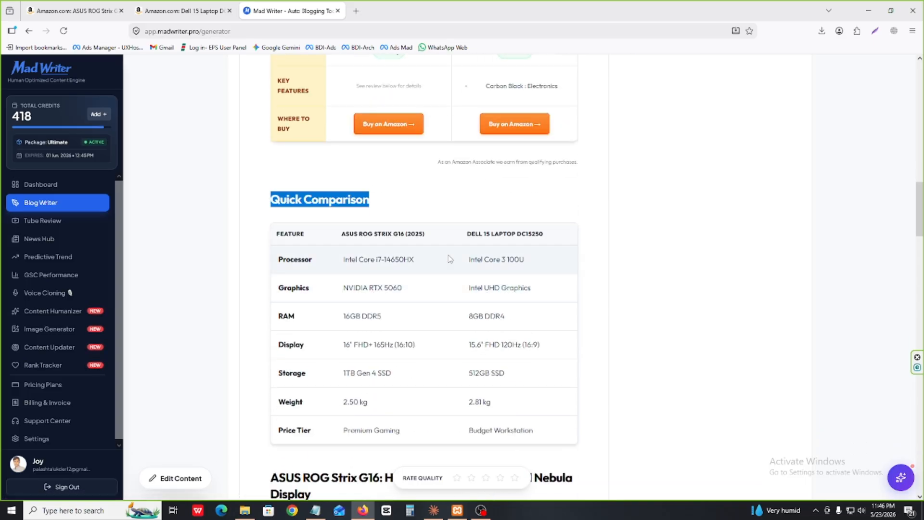
scroll(450, 259, "up", 4)
scroll(450, 258, "down", 4)
left_click(352, 272)
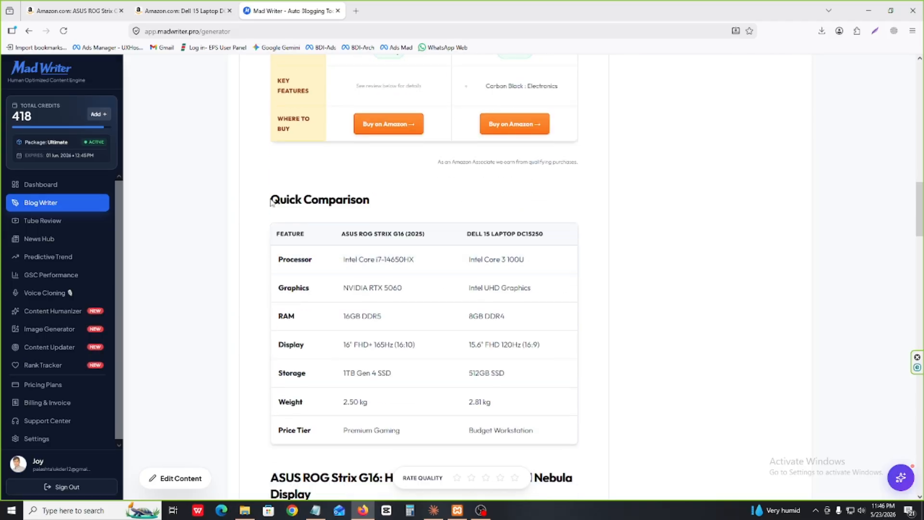
left_click_drag(272, 202, 471, 371)
left_click(482, 367)
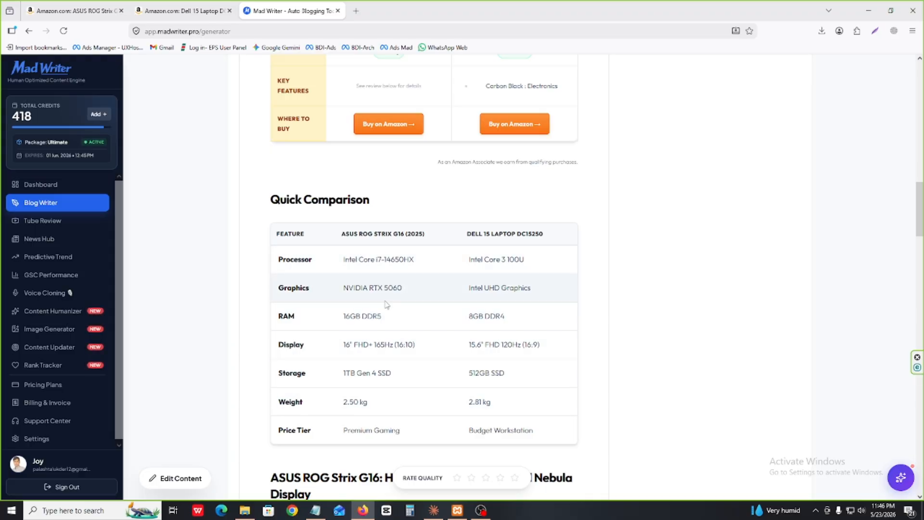
Step: Read through the article's ASUS ROG Strix G16 section on performance and display, down to its purchase link
scroll(391, 301, "up", 5)
scroll(390, 301, "up", 3)
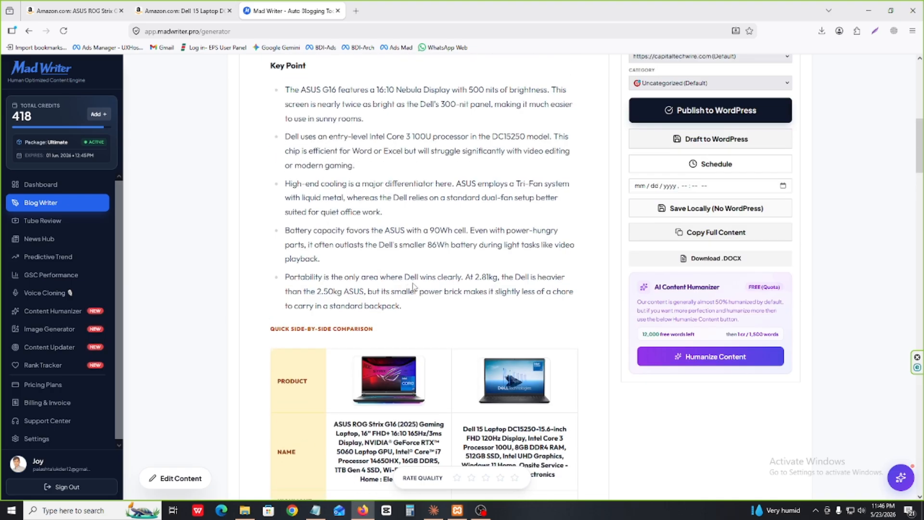
scroll(413, 287, "down", 12)
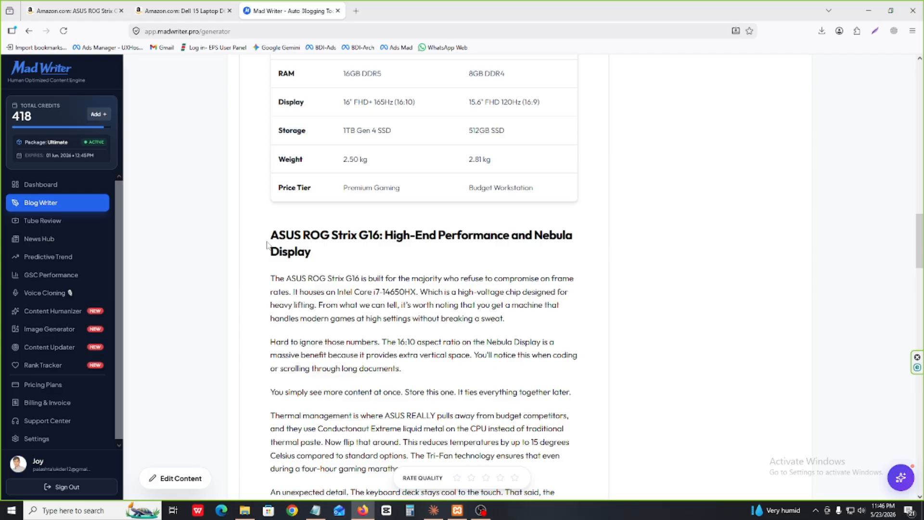
left_click_drag(267, 245, 409, 252)
scroll(482, 262, "down", 4)
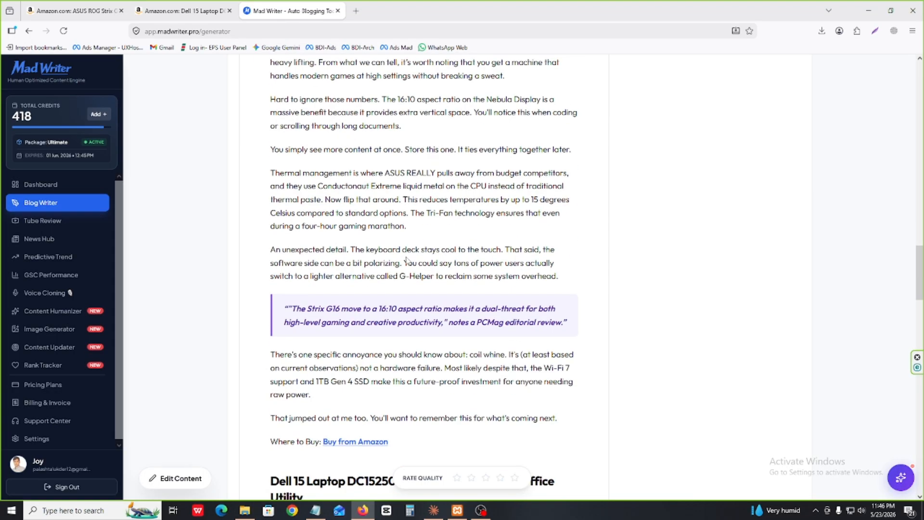
Step: Read through the article's Dell 15 Laptop DC15250 section on budget reliability and office utility, down to its purchase link
scroll(406, 260, "down", 4)
left_click_drag(267, 303, 406, 312)
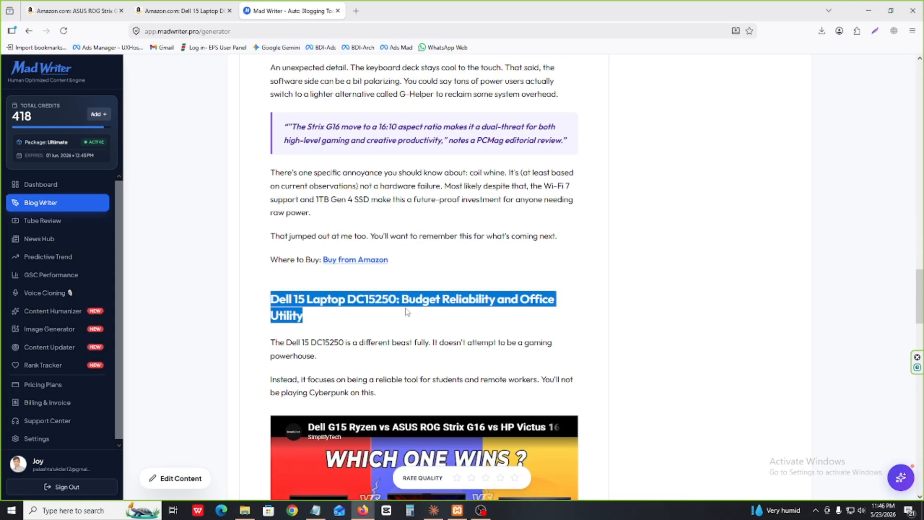
left_click(406, 312)
scroll(406, 312, "down", 10)
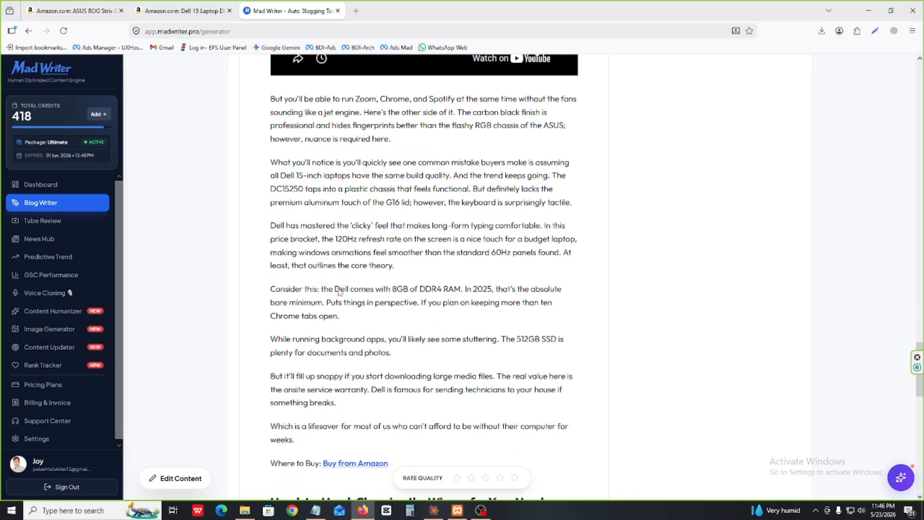
scroll(339, 291, "down", 5)
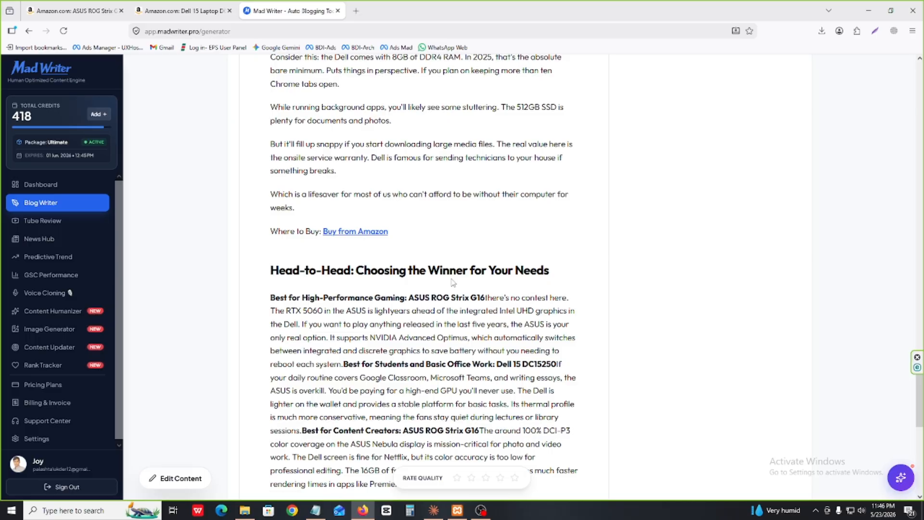
Step: Read through the article's Head-to-Head, Final Recommendation and FAQs sections
scroll(295, 169, "down", 3)
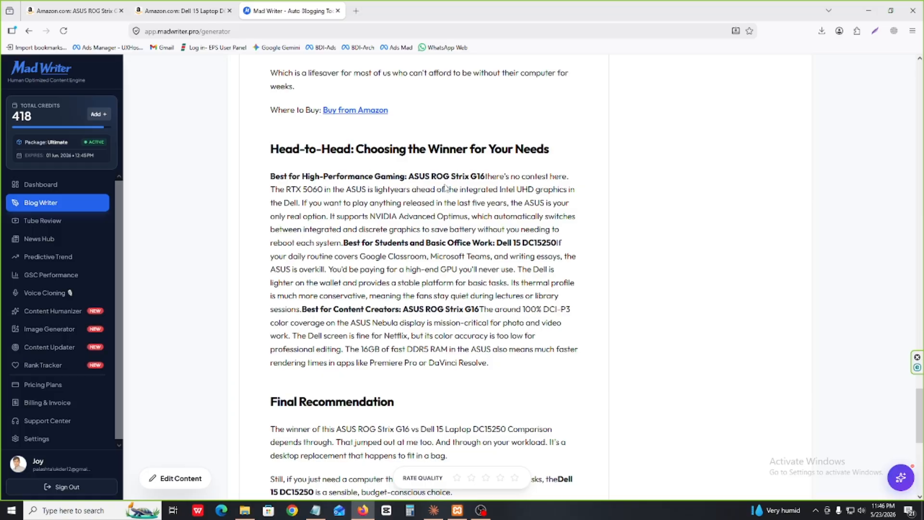
left_click_drag(269, 177, 492, 366)
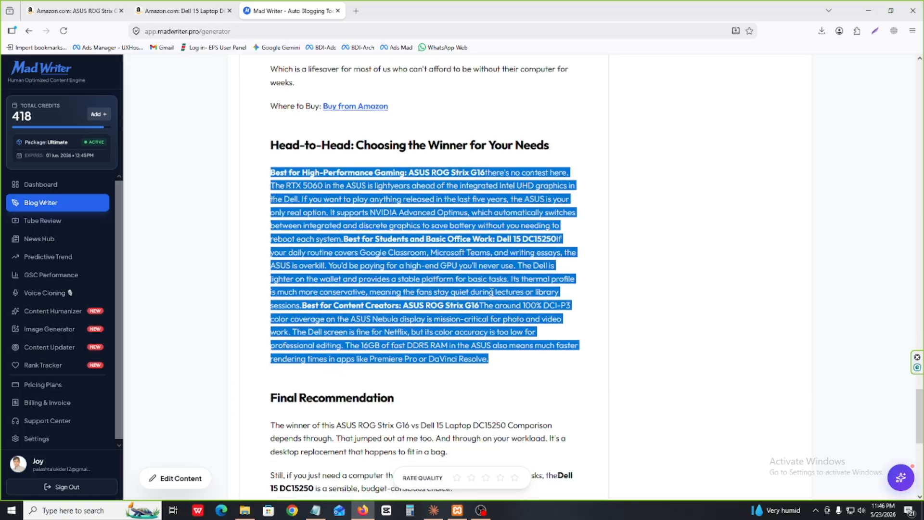
scroll(492, 292, "down", 6)
left_click(445, 163)
left_click_drag(270, 164, 456, 315)
scroll(479, 302, "down", 3)
left_click(309, 236)
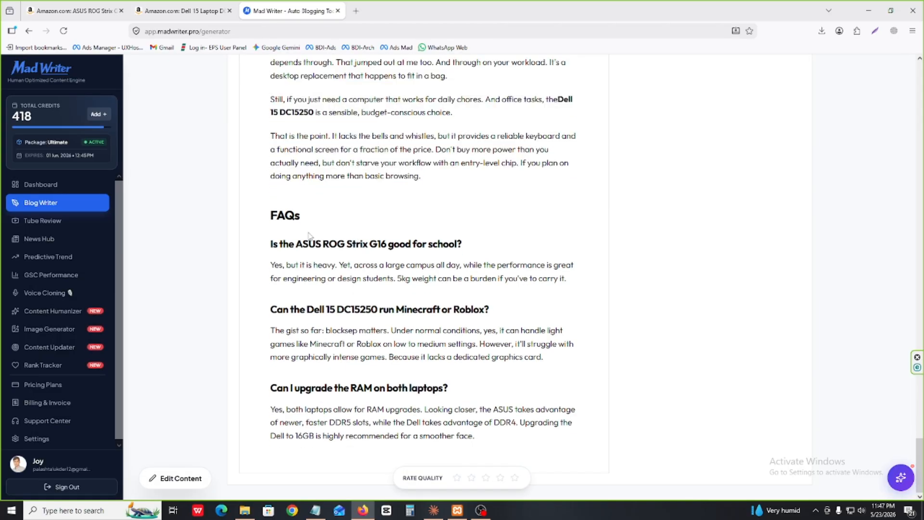
left_click_drag(270, 215, 491, 448)
left_click(511, 321)
Step: Re-examine the introduction, key points and the side-by-side product table with its Amazon purchase links
scroll(511, 321, "up", 20)
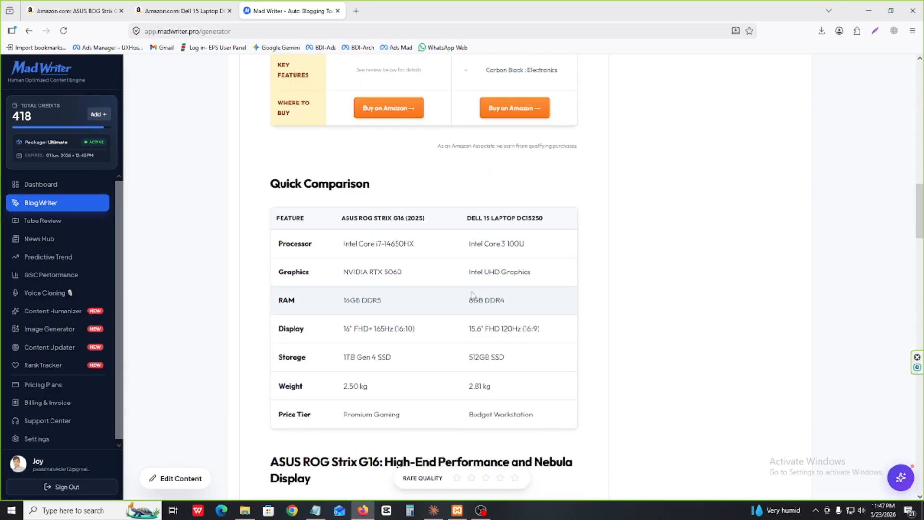
scroll(471, 295, "up", 15)
scroll(513, 315, "down", 6)
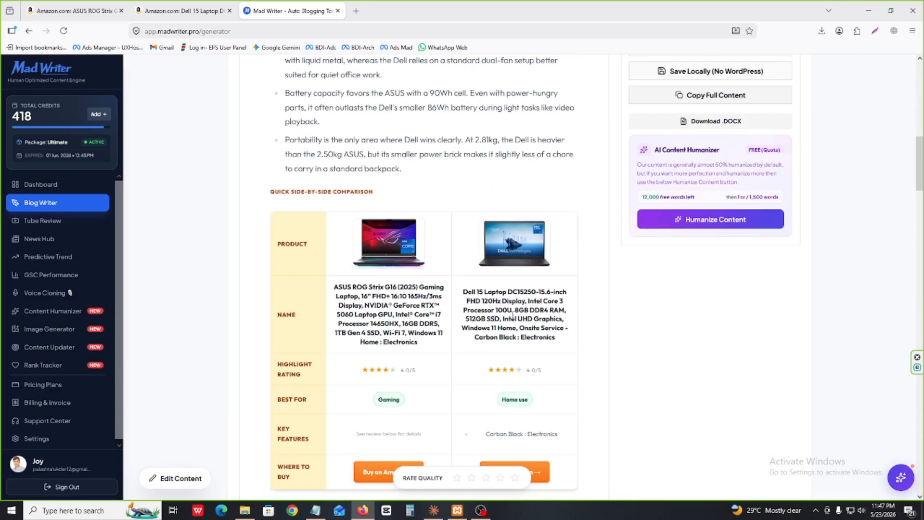
scroll(463, 298, "down", 3)
scroll(437, 281, "up", 4)
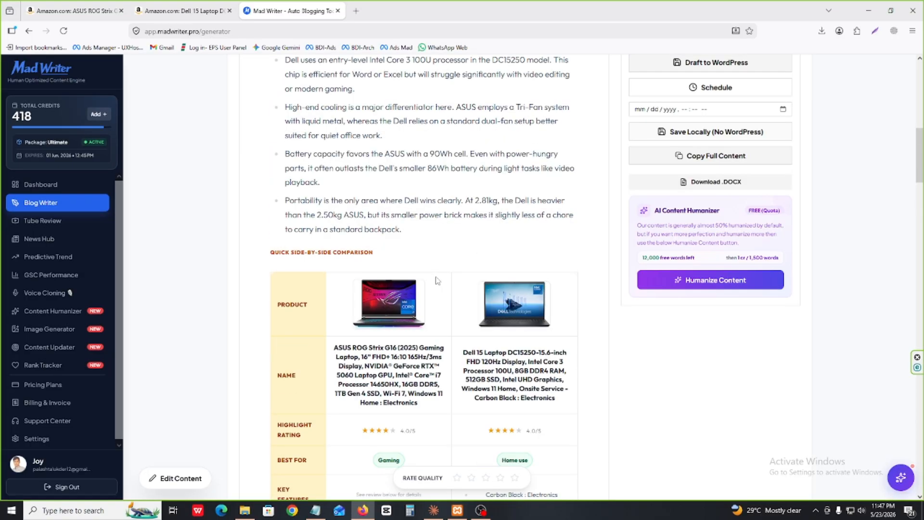
scroll(438, 280, "up", 10)
scroll(437, 277, "down", 5)
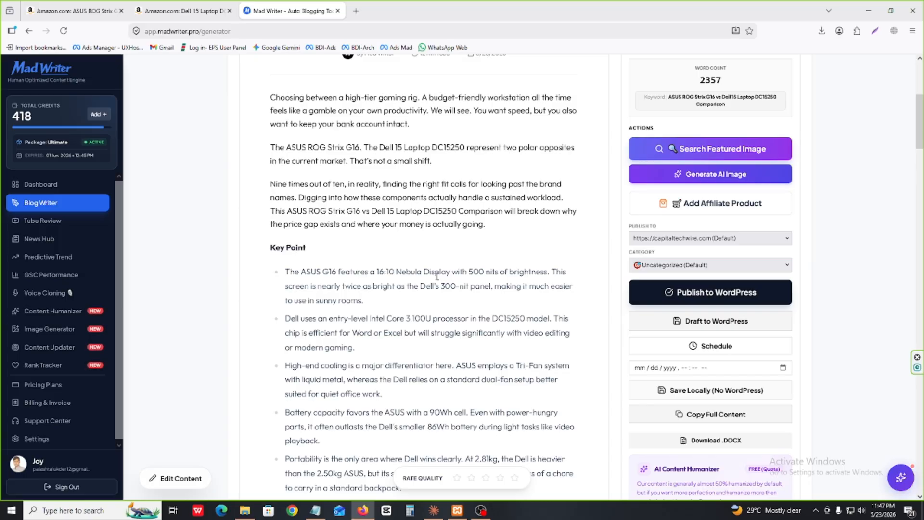
scroll(380, 268, "down", 8)
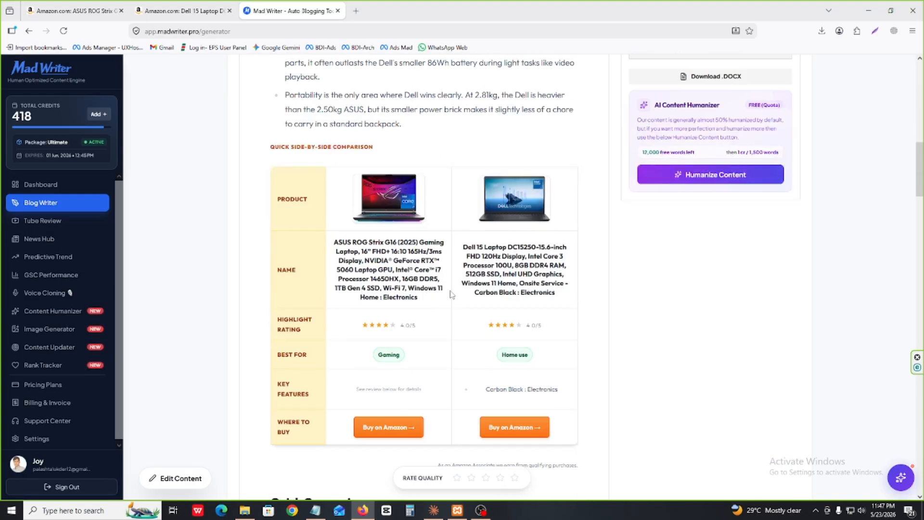
scroll(452, 295, "up", 7)
scroll(426, 291, "up", 1)
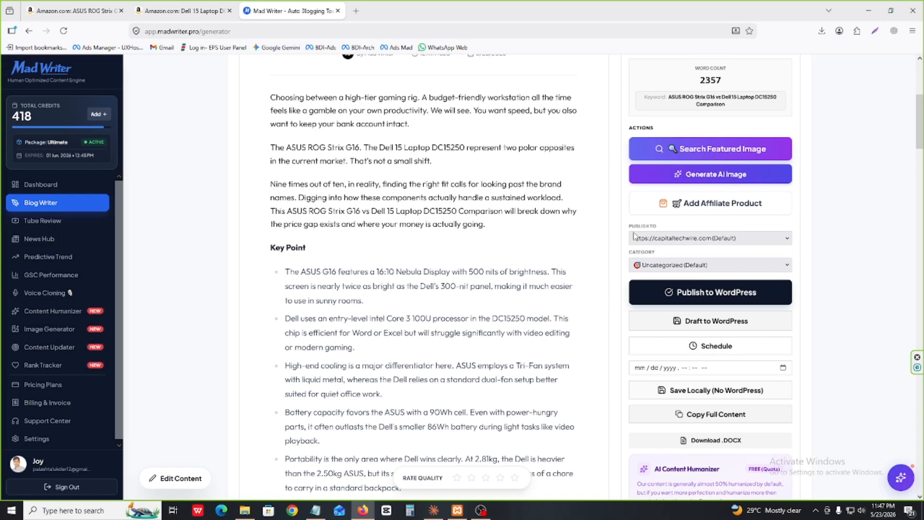
Step: Examine the ASUS ROG Strix G16 section's heading and opening paragraphs as a place for a product card
scroll(379, 299, "down", 12)
scroll(380, 297, "down", 4)
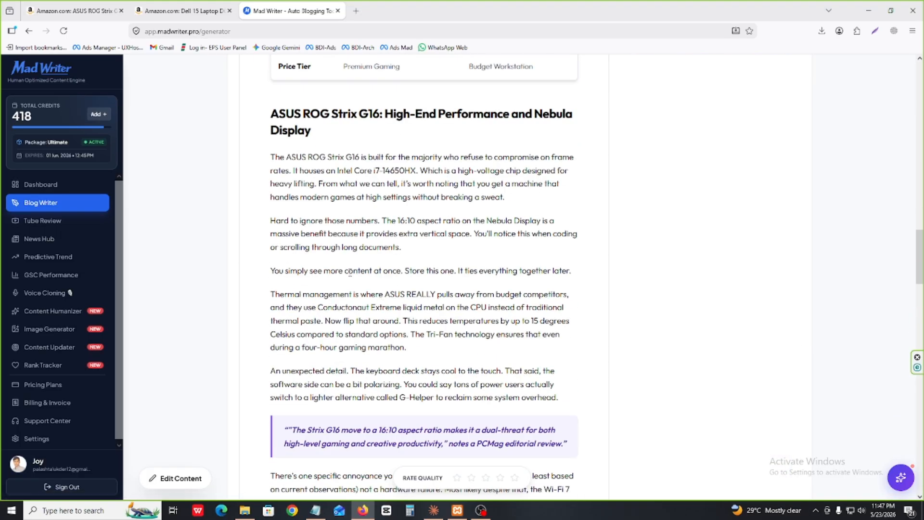
scroll(328, 173, "up", 1)
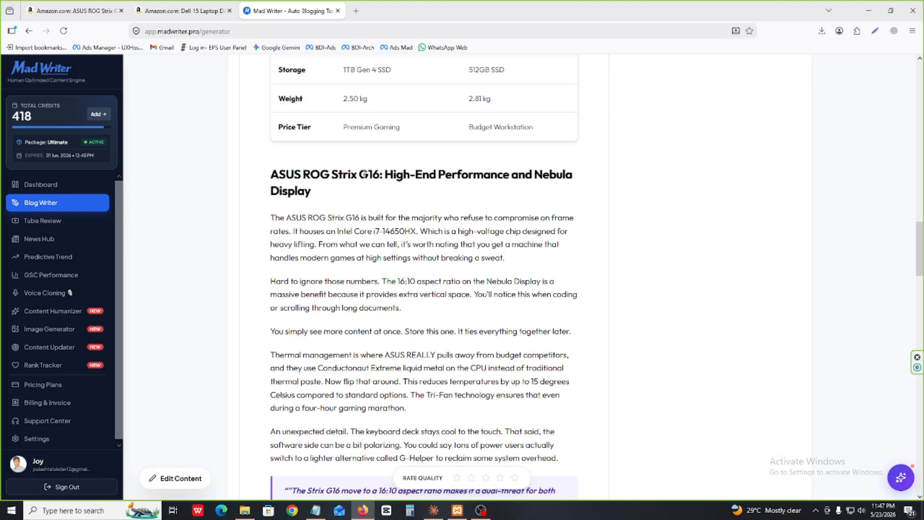
left_click_drag(380, 175, 293, 175)
left_click(313, 188)
scroll(532, 260, "up", 20)
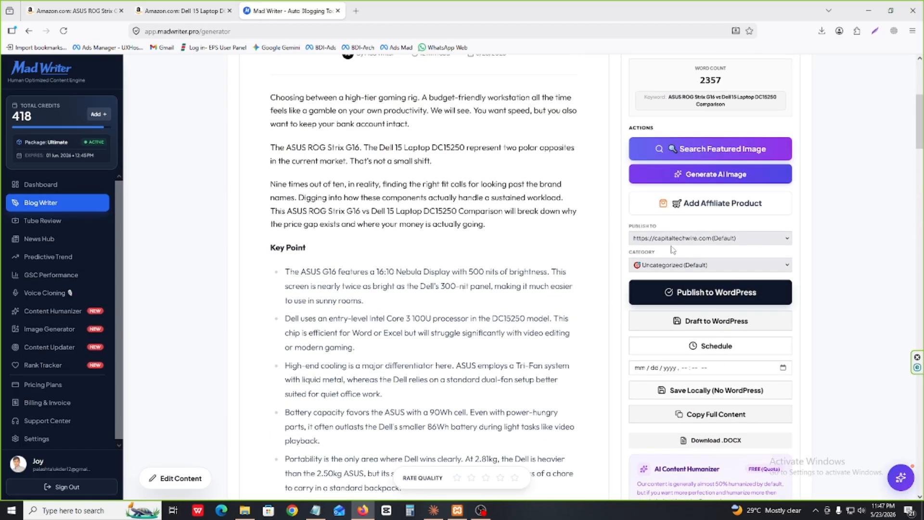
Step: Open the affiliate product search and copy the ASUS ROG Strix G16's product URL from its Amazon page
left_click(690, 205)
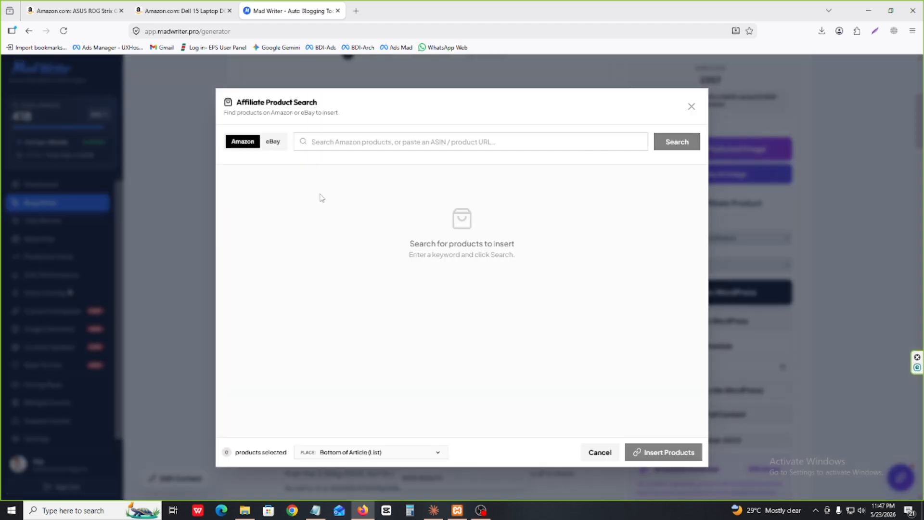
left_click(193, 9)
left_click(52, 5)
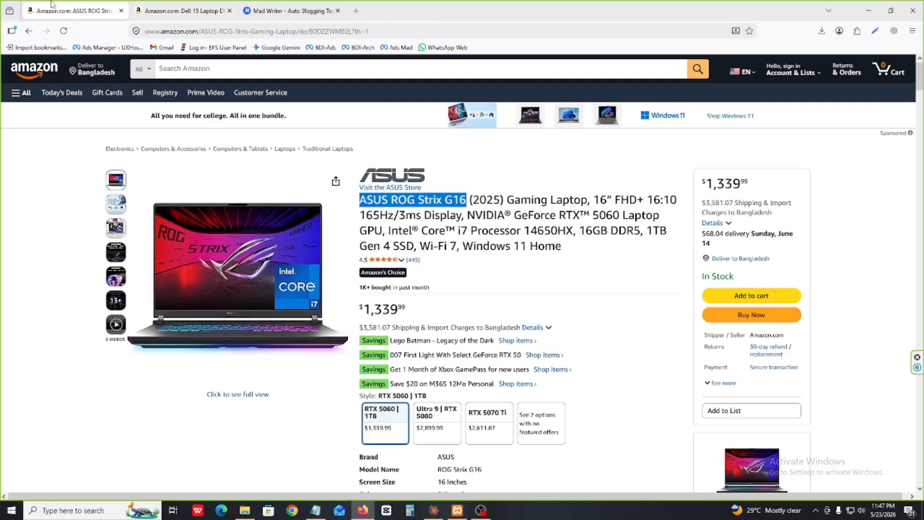
left_click(199, 31)
key("ctrl+c")
right_click(199, 31)
left_click(220, 91)
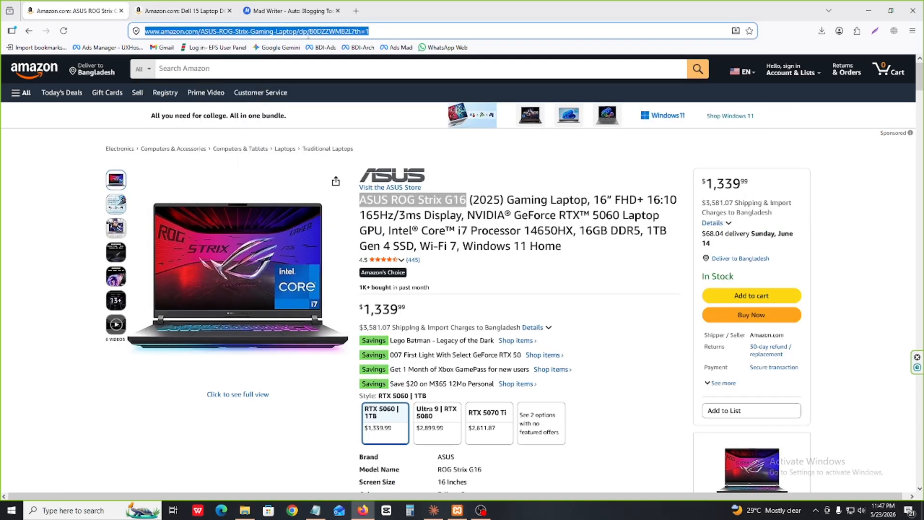
Step: Fetch the ASUS ROG Strix G16 from its copied Amazon URL in the affiliate product search and select it
left_click(284, 12)
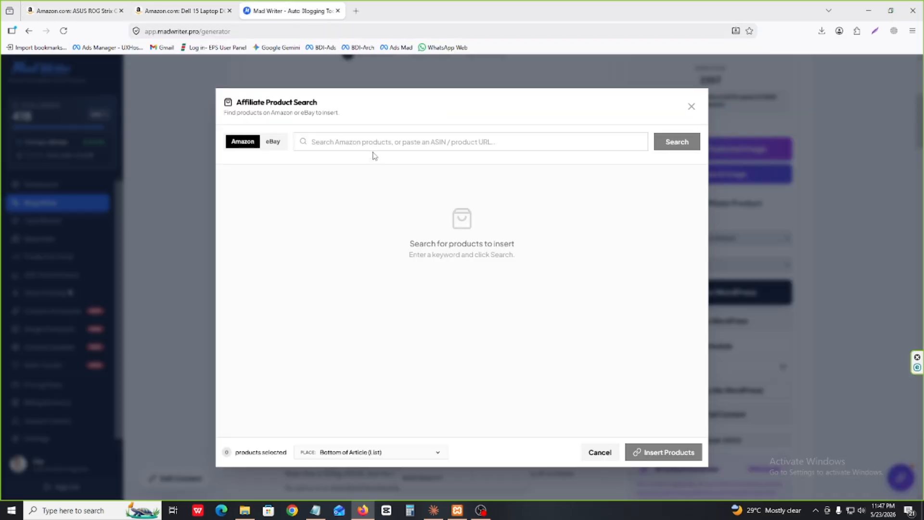
right_click(374, 143)
left_click(385, 230)
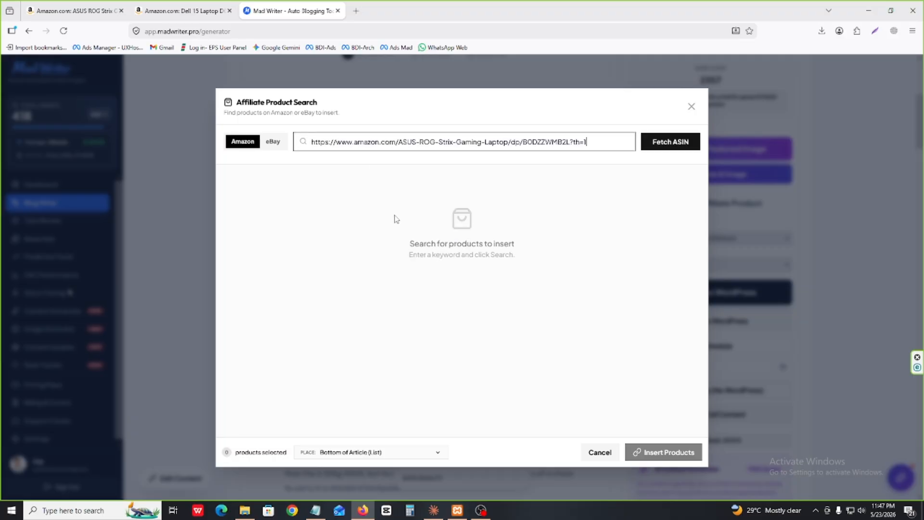
left_click(645, 142)
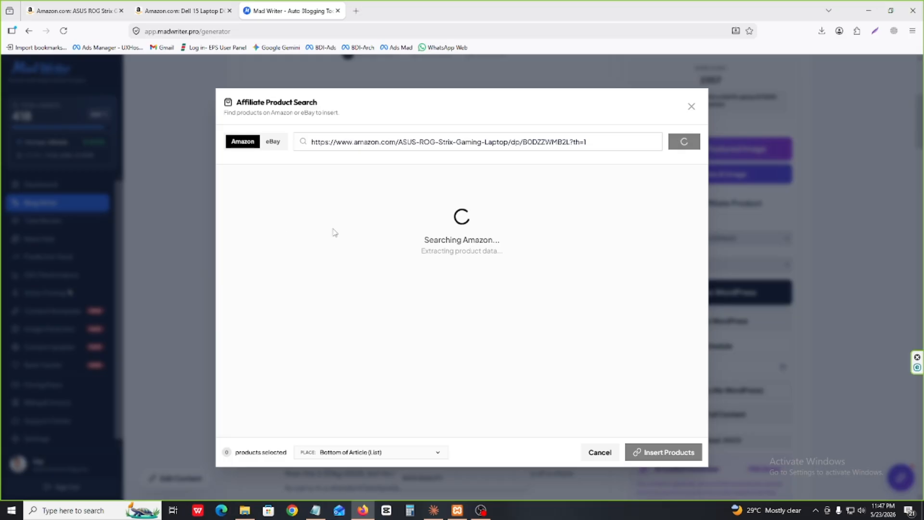
left_click(283, 219)
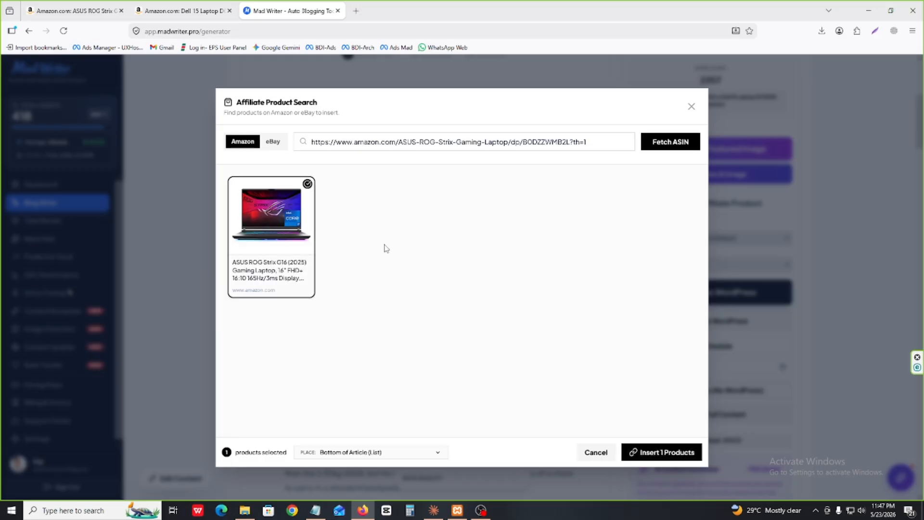
Step: Set the product placement to Custom Position (Click-to-Insert) and proceed to picking the insertion point
left_click(388, 455)
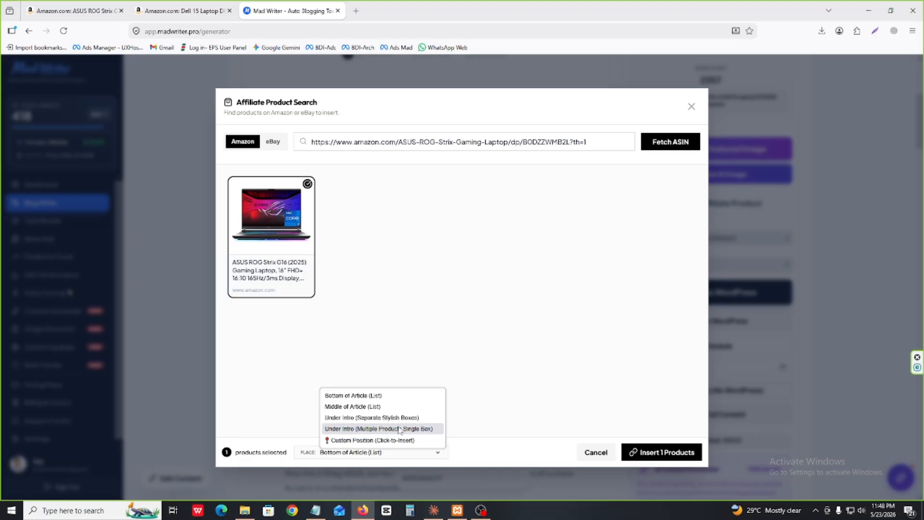
left_click(370, 441)
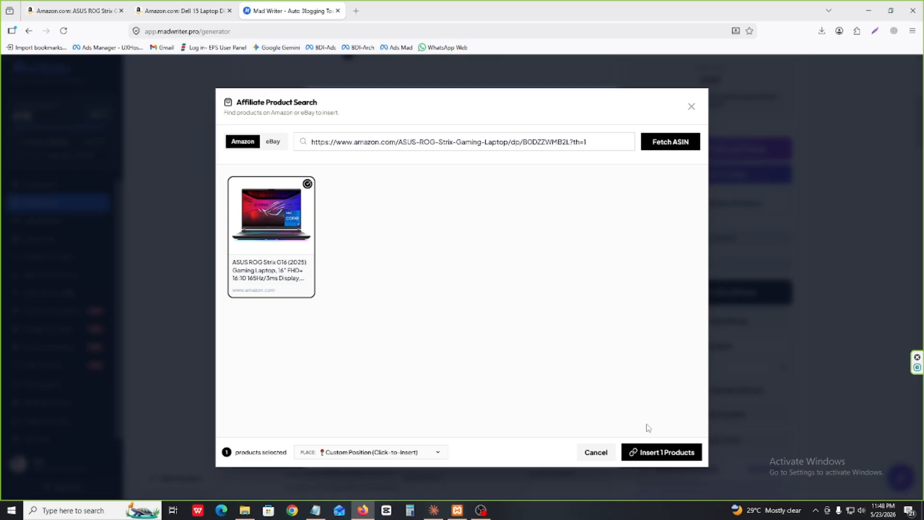
left_click(692, 107)
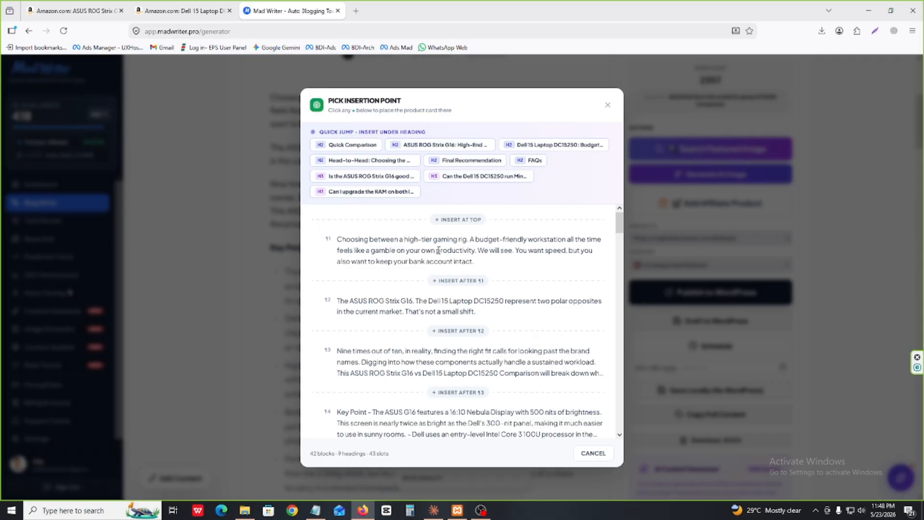
Step: Insert the product card directly under the H2 heading "ASUS ROG Strix G16: High-End Performance and Nebula Display"
scroll(438, 250, "down", 15)
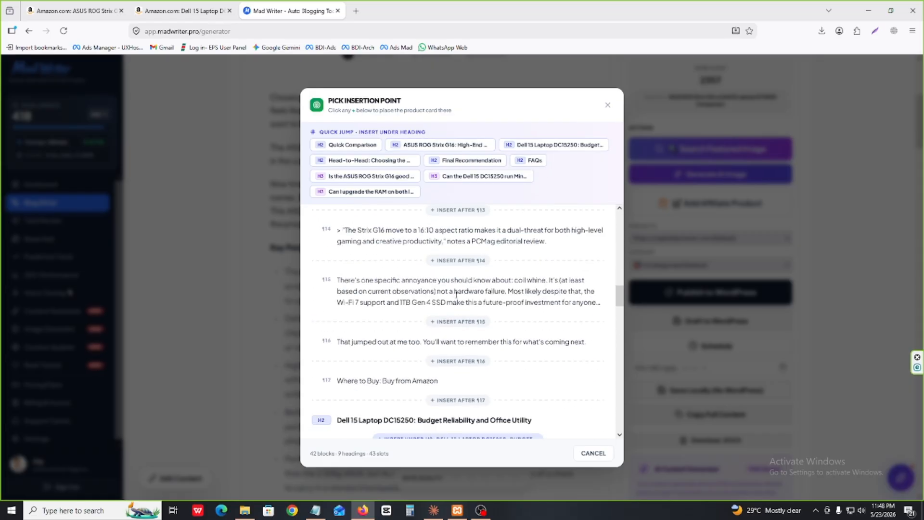
scroll(456, 294, "down", 5)
left_click_drag(617, 324, 623, 363)
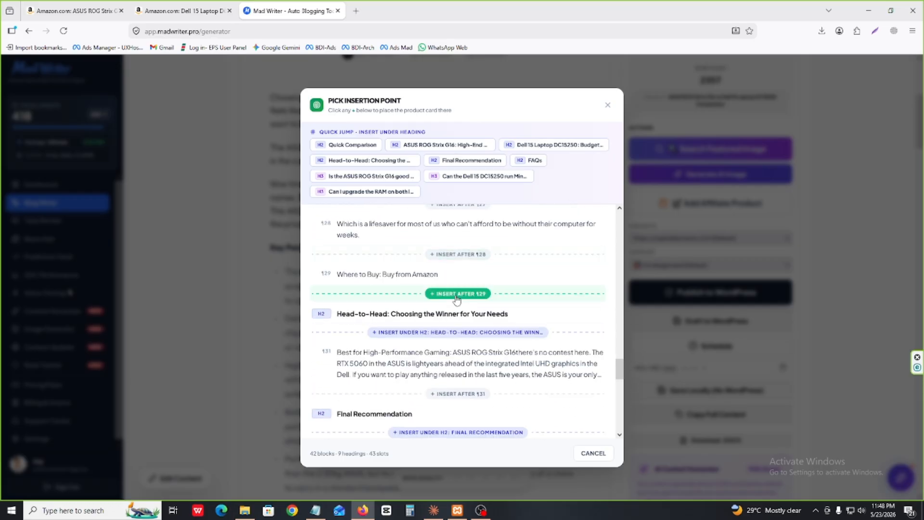
scroll(510, 275, "up", 8)
scroll(510, 276, "up", 5)
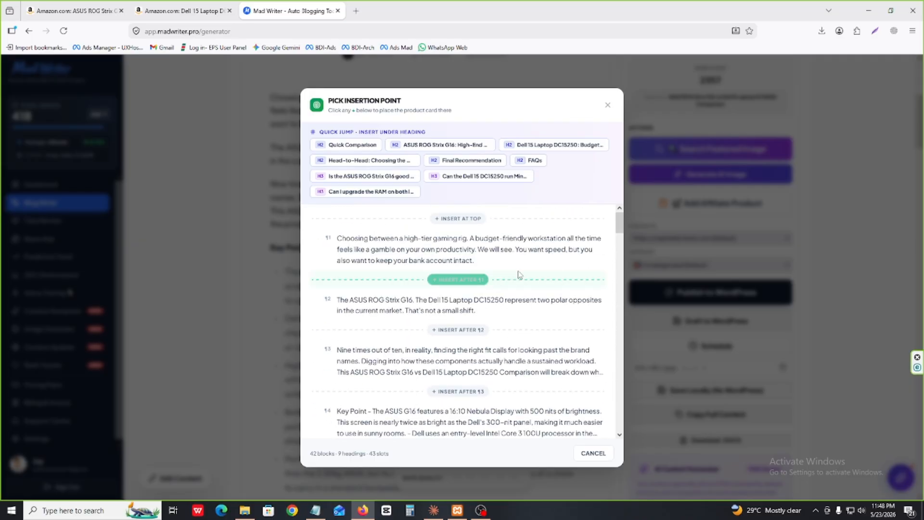
left_click(437, 146)
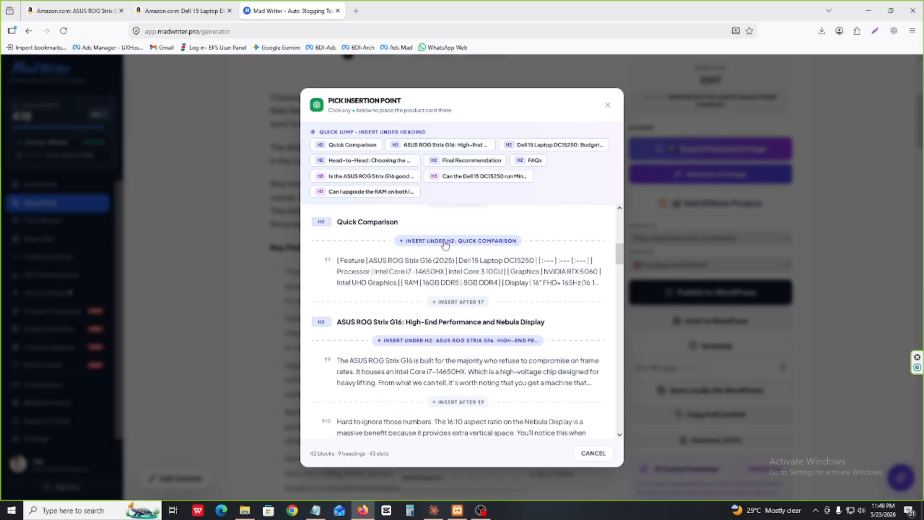
left_click(472, 341)
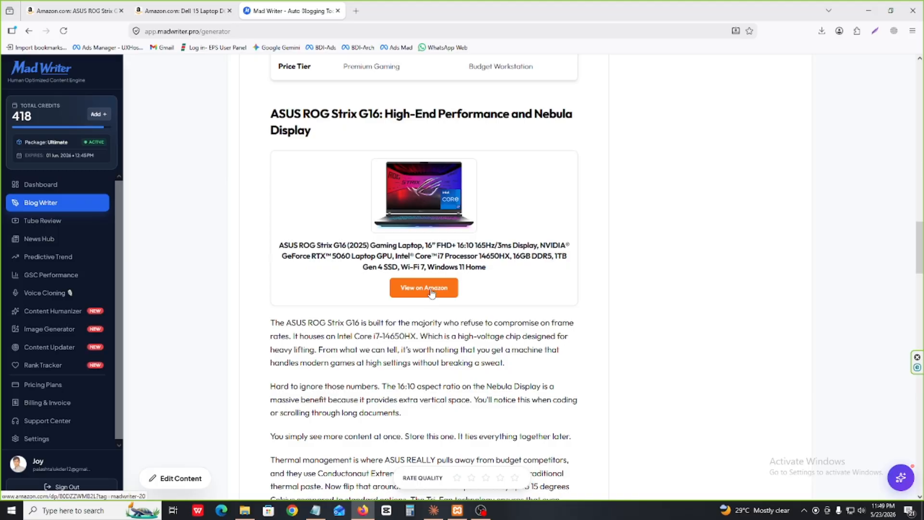
Step: Look through the article below the inserted product card, down to the Head-to-Head and Final Recommendation sections
scroll(434, 289, "down", 15)
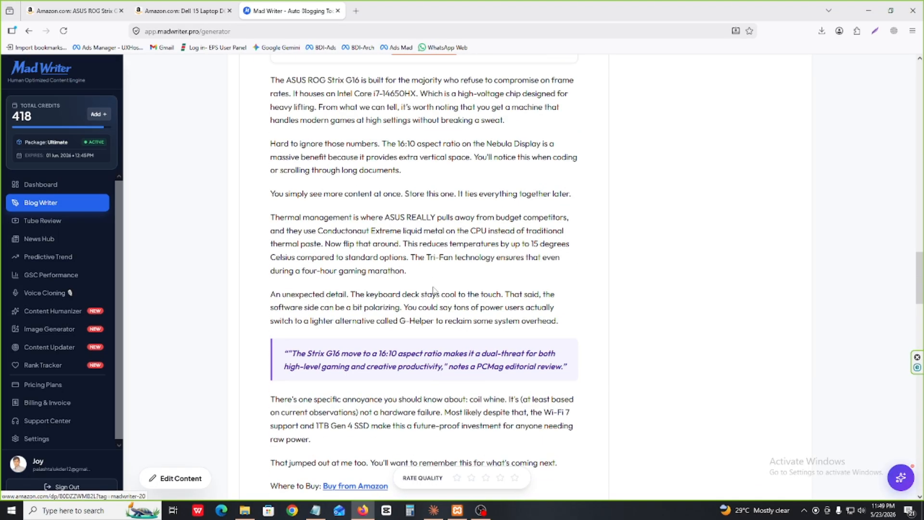
scroll(434, 286, "down", 12)
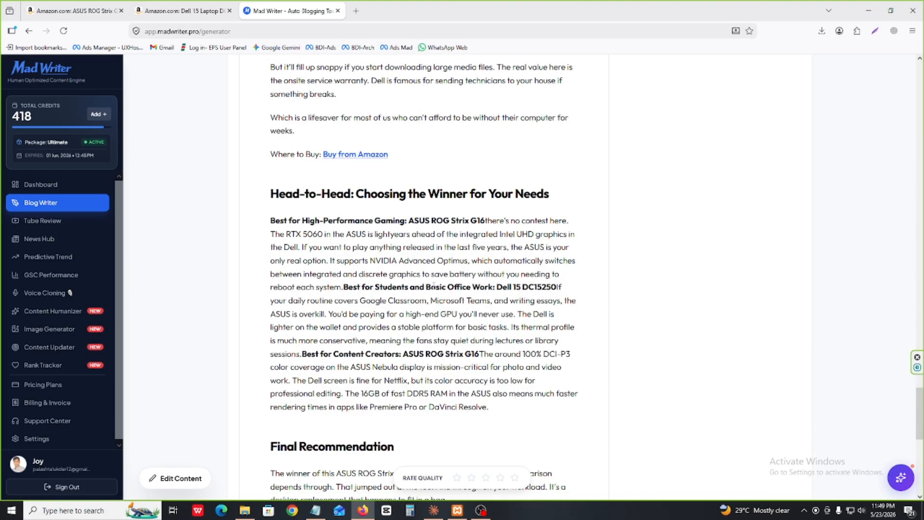
scroll(384, 218, "down", 7)
scroll(366, 202, "up", 6)
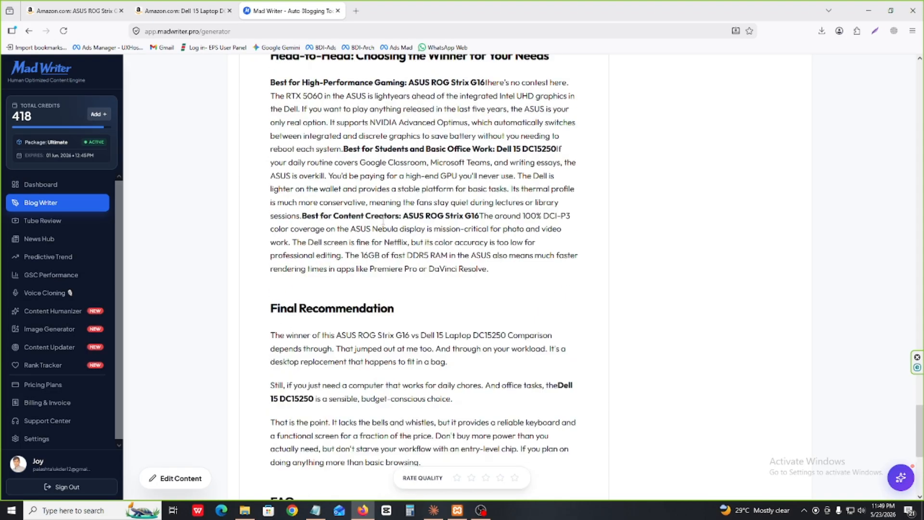
left_click_drag(271, 133, 549, 133)
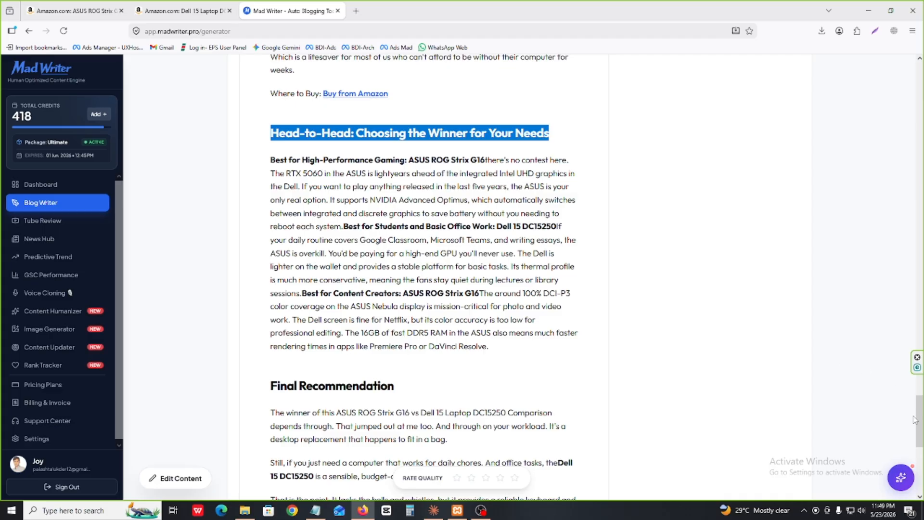
left_click_drag(919, 421, 919, 406)
Step: Switch to the Dell 15 Laptop DC15250 product page on Amazon and copy its URL
left_click(183, 11)
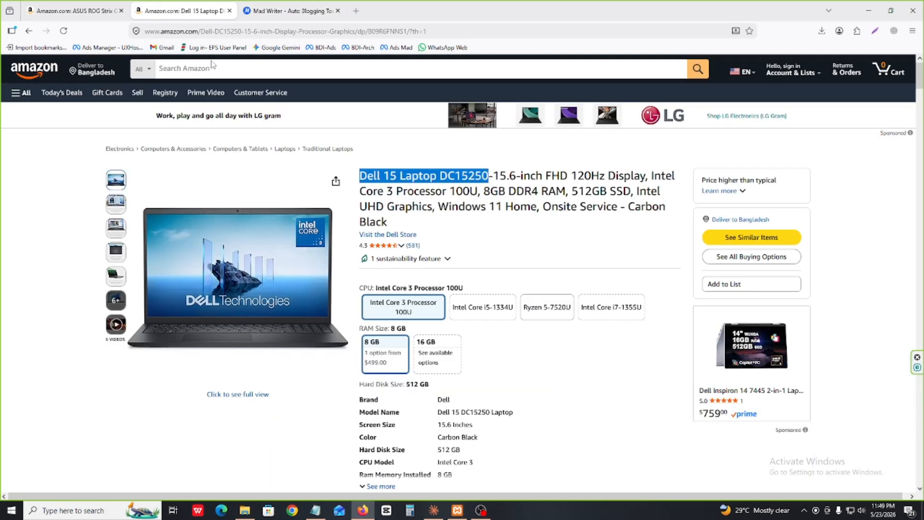
left_click(173, 32)
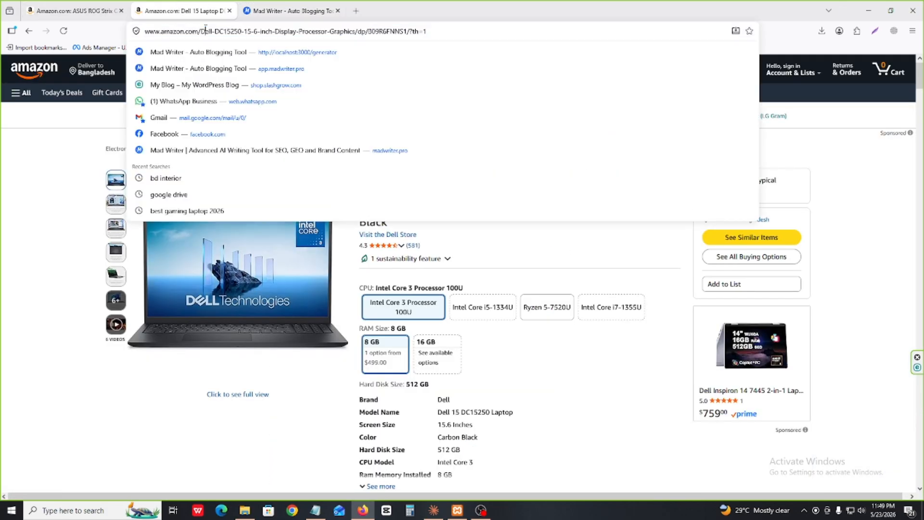
right_click(207, 31)
left_click(226, 86)
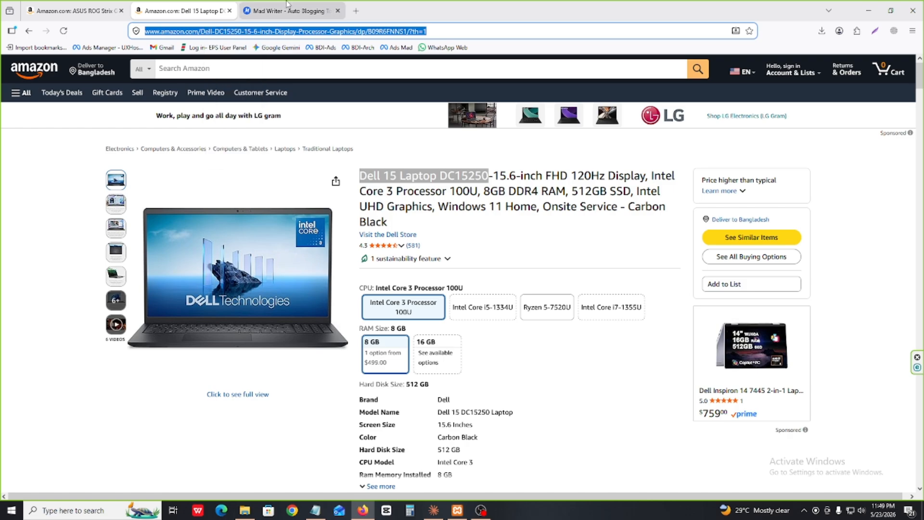
right_click(267, 31)
left_click(282, 87)
Step: Return to Mad Writer, fetch the Dell 15 Laptop from its copied Amazon URL in the affiliate product search and select it
left_click(297, 5)
scroll(823, 227, "up", 8)
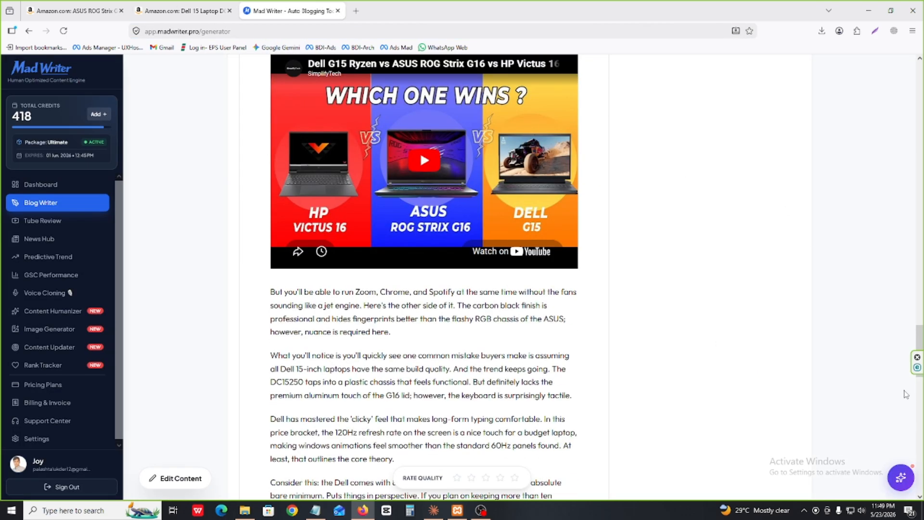
left_click_drag(920, 334, 923, 230)
scroll(737, 183, "up", 15)
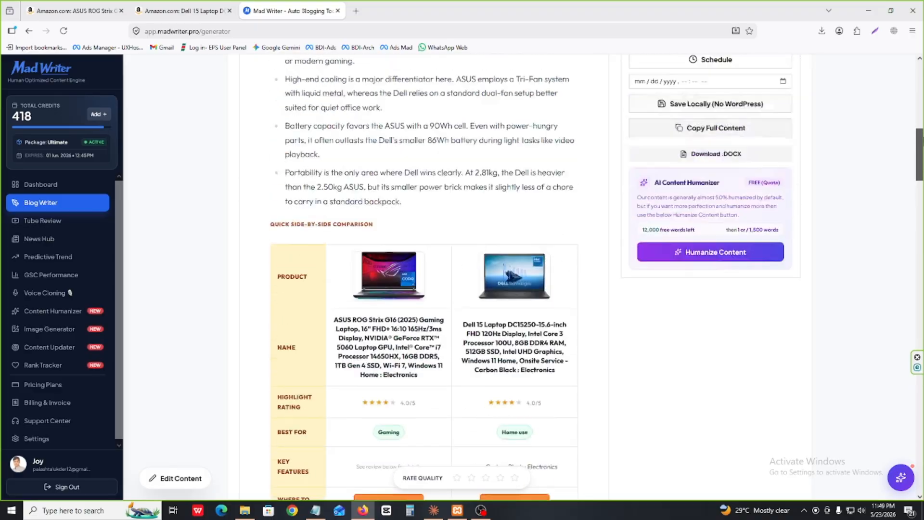
left_click(703, 129)
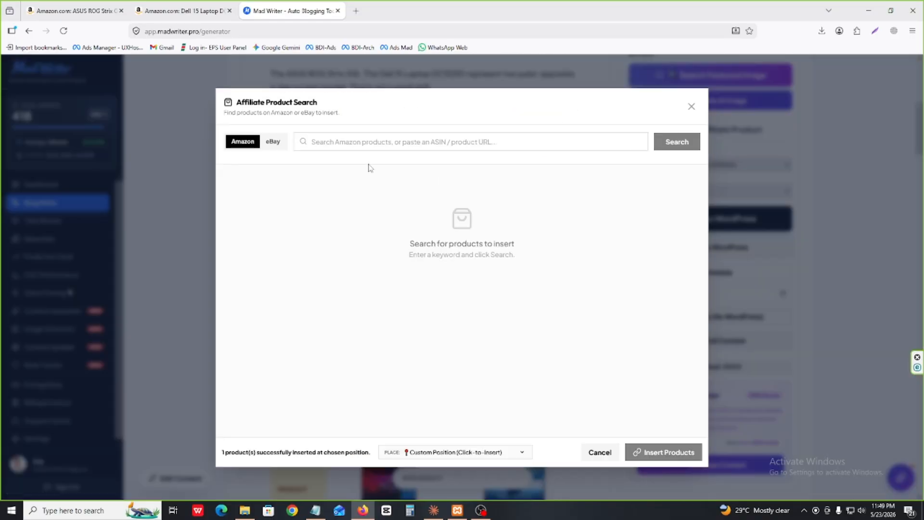
right_click(361, 140)
left_click(376, 214)
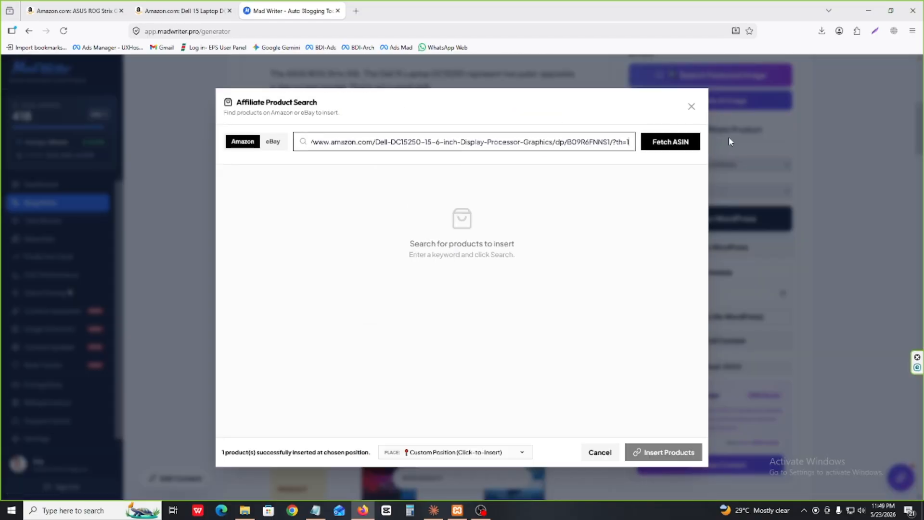
left_click(676, 141)
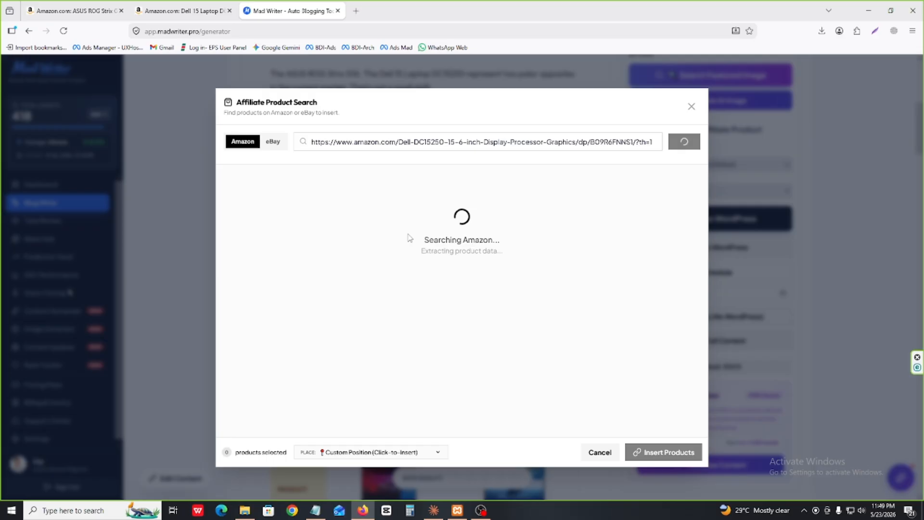
left_click(282, 232)
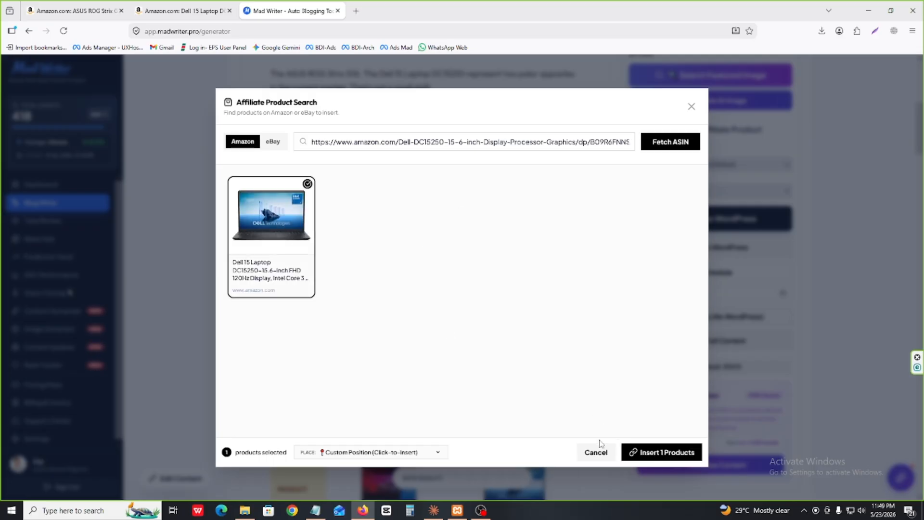
Step: Insert the Dell product card at a Custom Position (Click-to-Insert) directly under the H2 heading "Head-to-Head: Choosing the Winner for Your Needs"
left_click(401, 455)
left_click(384, 439)
left_click(667, 452)
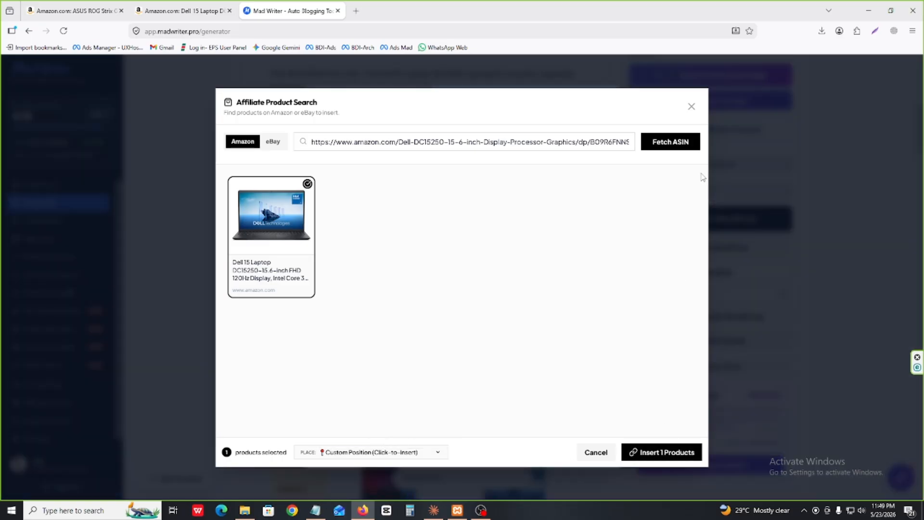
left_click(693, 107)
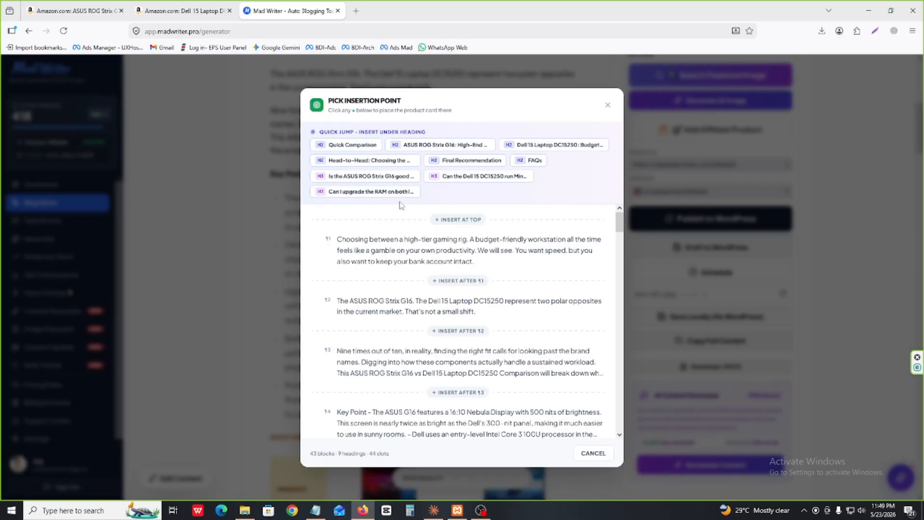
left_click(375, 162)
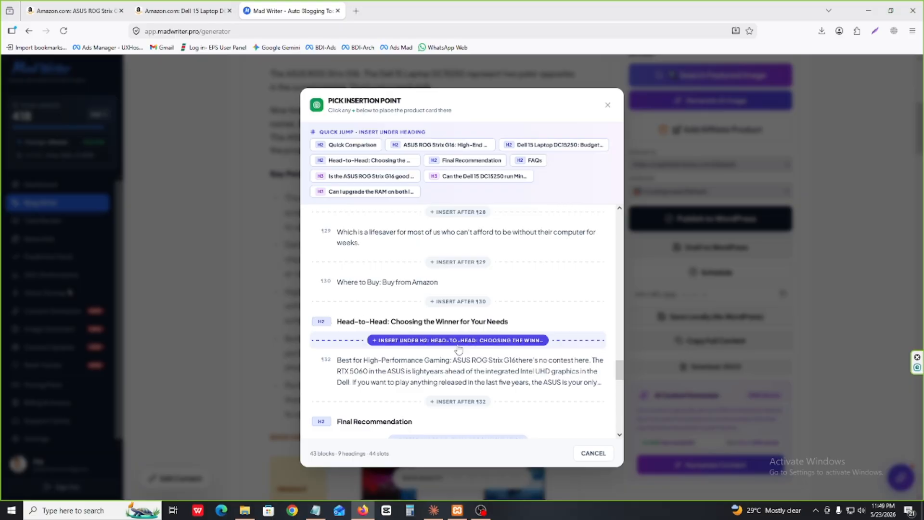
left_click(458, 340)
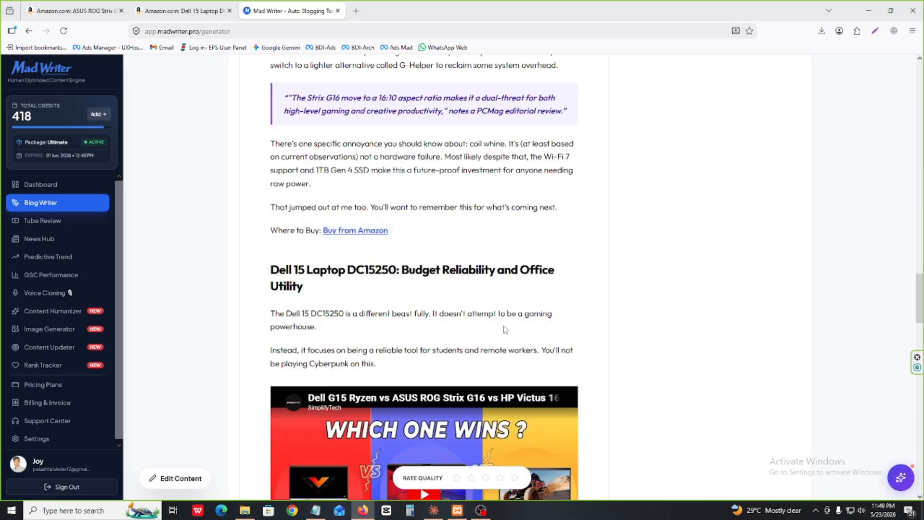
Step: Open the inserted Dell card's Amazon link, check the affiliate tag in its URL, and close the product page
scroll(505, 330, "down", 20)
scroll(506, 325, "up", 6)
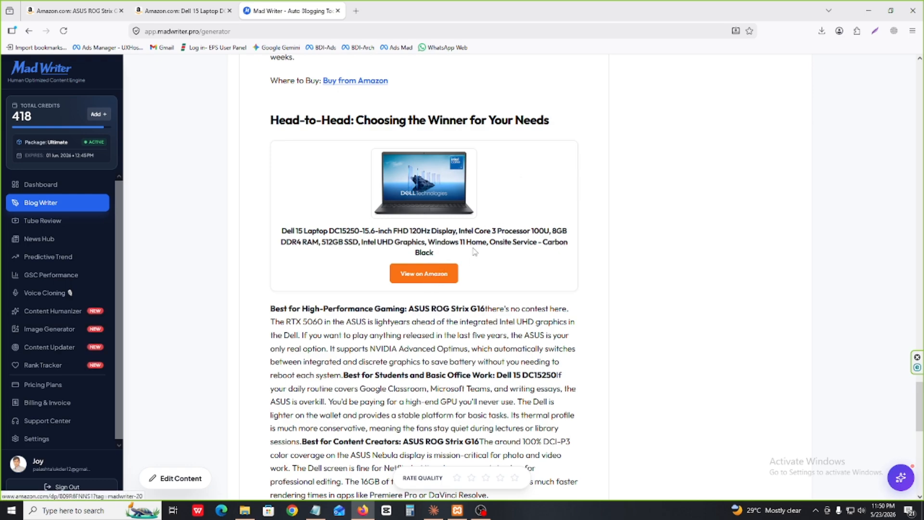
left_click(431, 274)
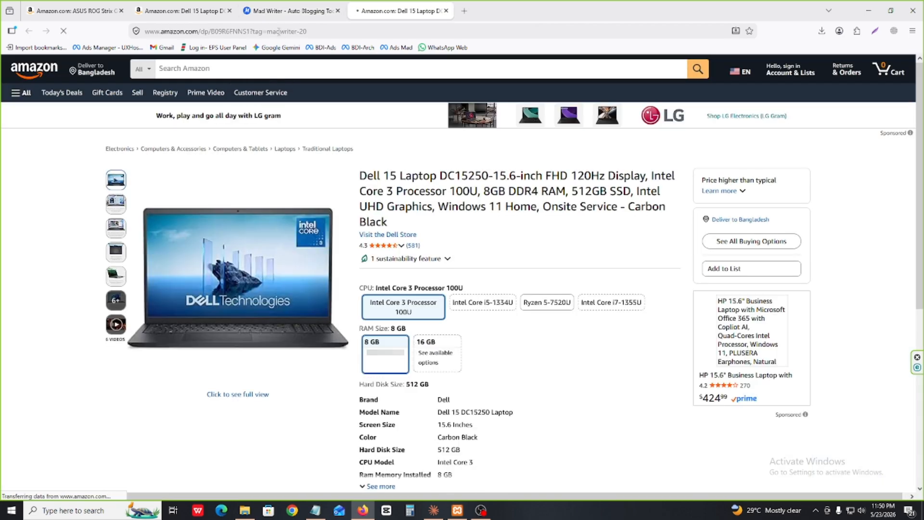
left_click(300, 31)
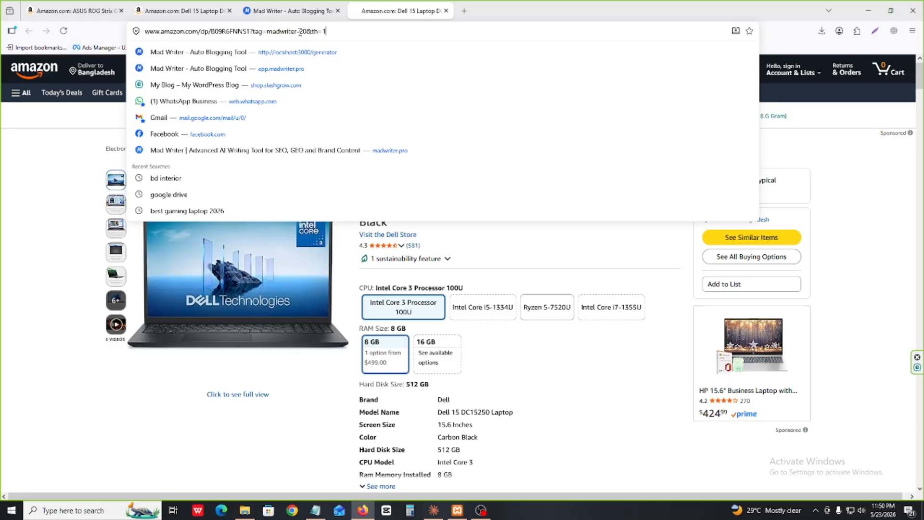
left_click_drag(267, 31, 308, 31)
left_click(528, 407)
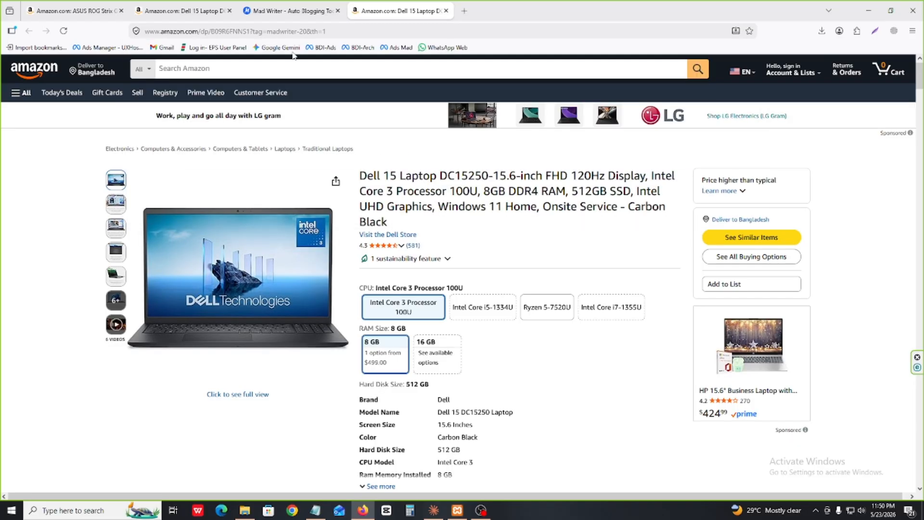
left_click(446, 10)
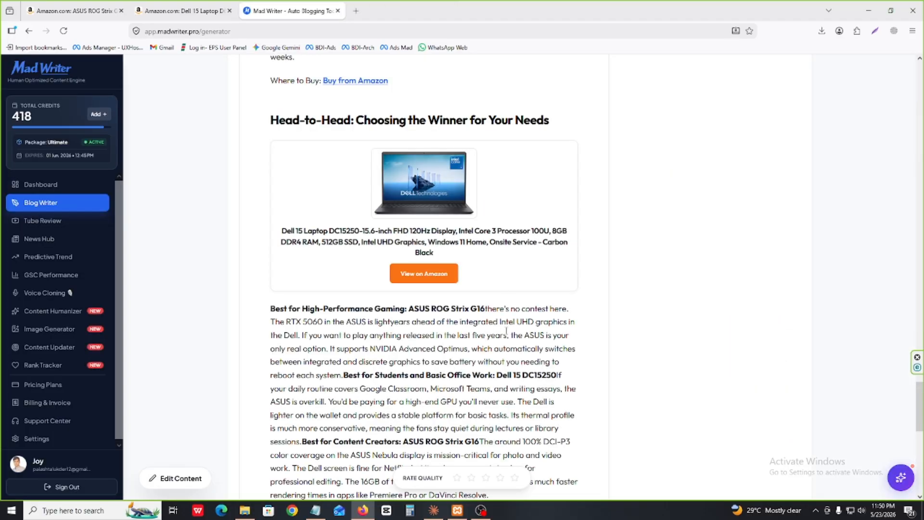
Step: Copy the word "ASUS" from the article title
scroll(511, 332, "down", 10)
scroll(518, 329, "up", 10)
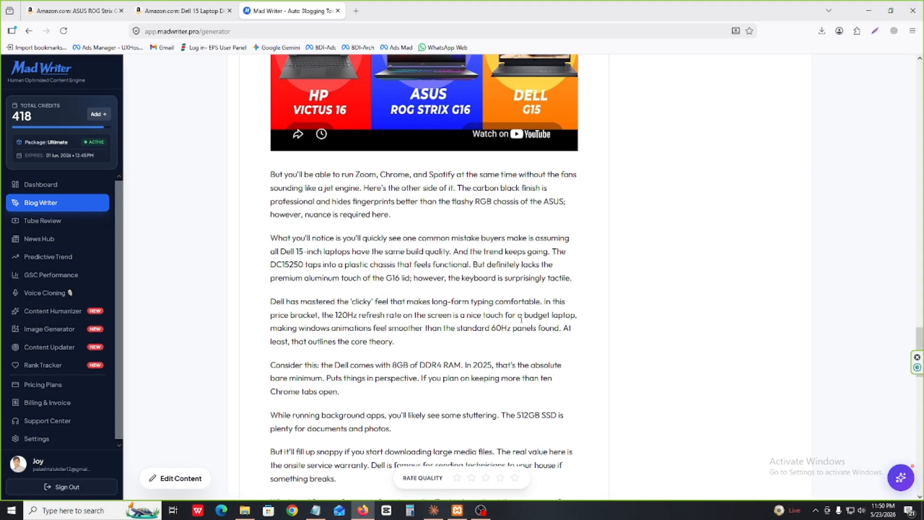
scroll(523, 323, "up", 15)
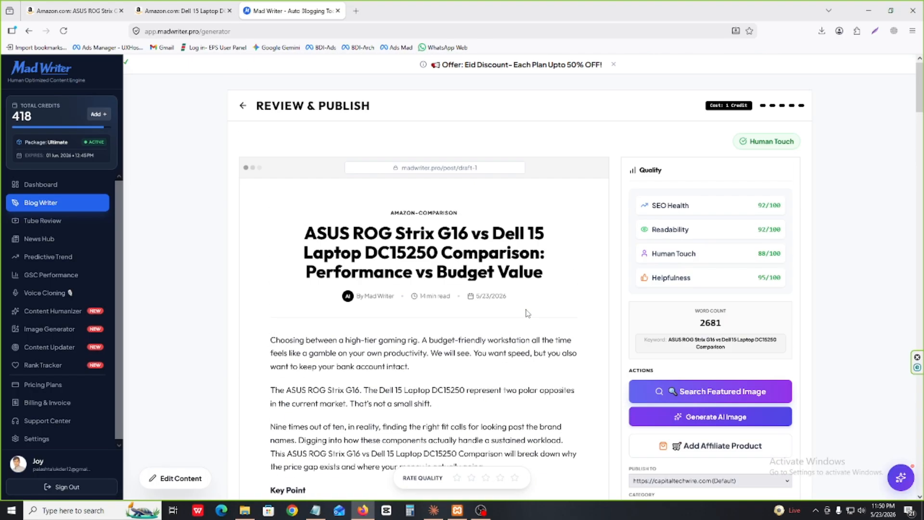
double_click(331, 233)
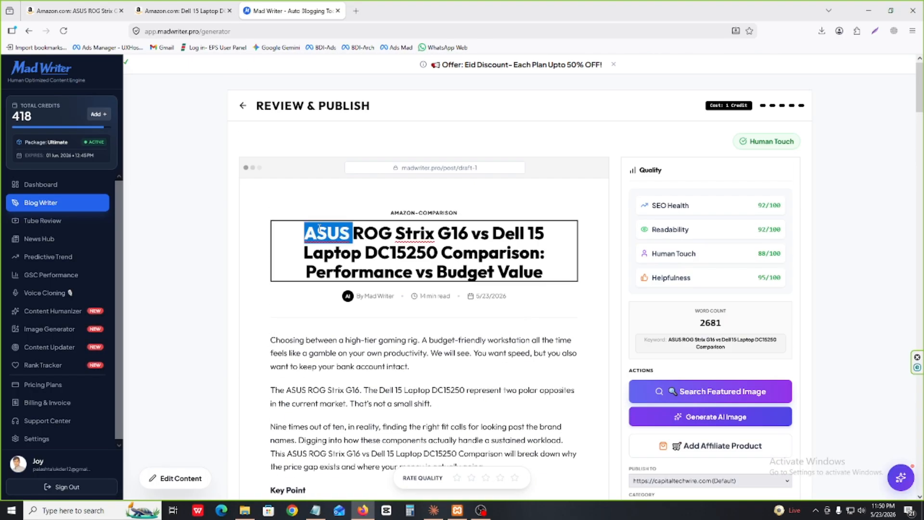
right_click(320, 233)
left_click(345, 354)
left_click(505, 346)
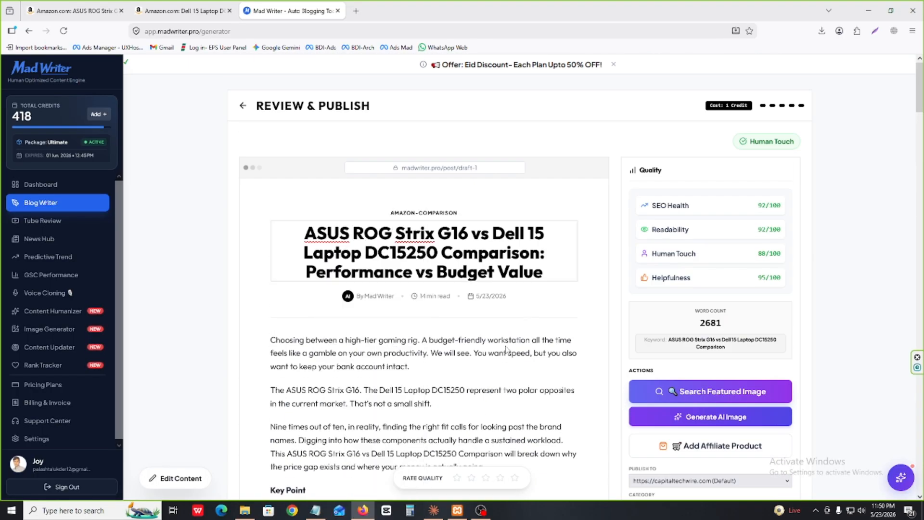
Step: Search Amazon for "ASUS" in the affiliate product search
scroll(684, 313, "down", 5)
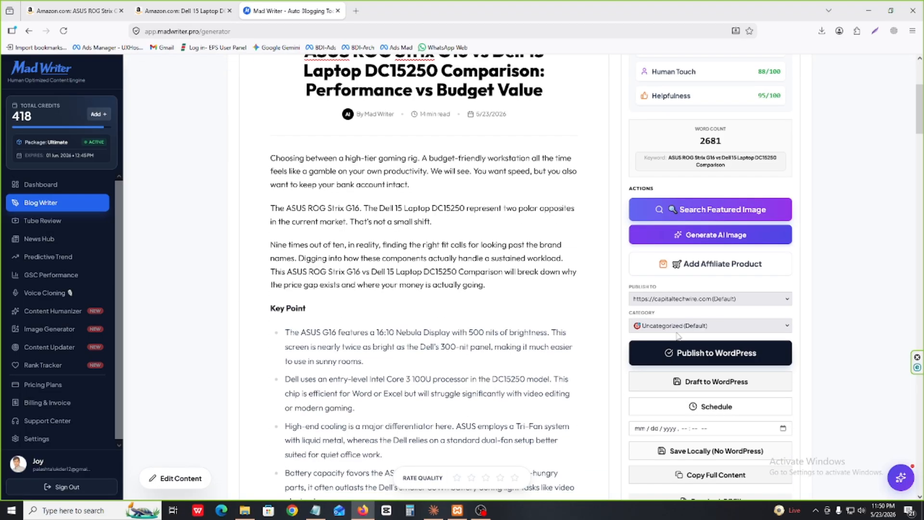
left_click(711, 267)
right_click(345, 140)
left_click(377, 210)
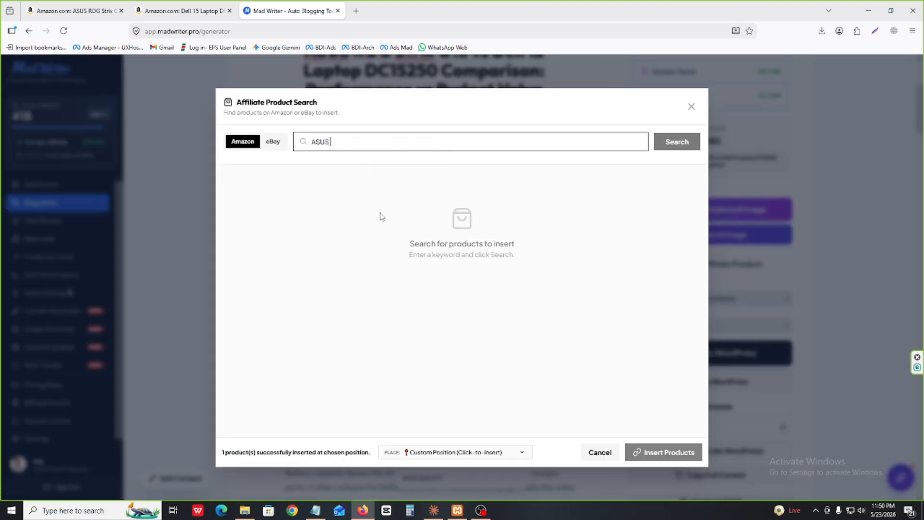
left_click(665, 149)
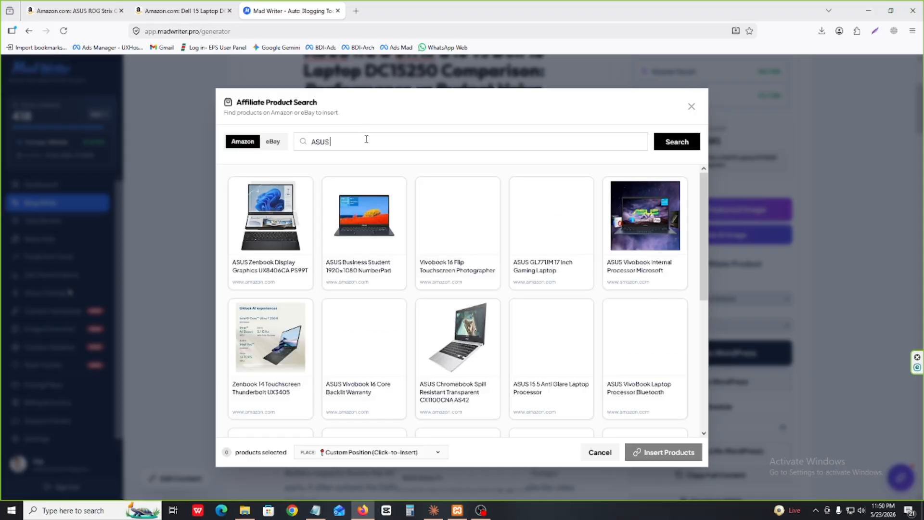
Step: Select the ASUS Zenbook Display Graphics, Business Student, Vivobook 16 Core, 15.5 Anti Glare and VivoBook Laptop Processor Bluetooth products
left_click(270, 216)
left_click(365, 217)
left_click(364, 337)
left_click(569, 337)
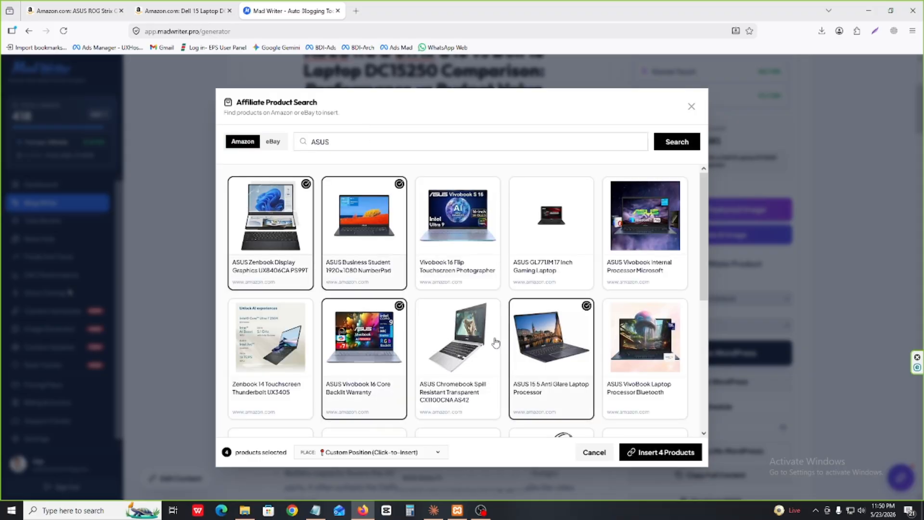
left_click(658, 333)
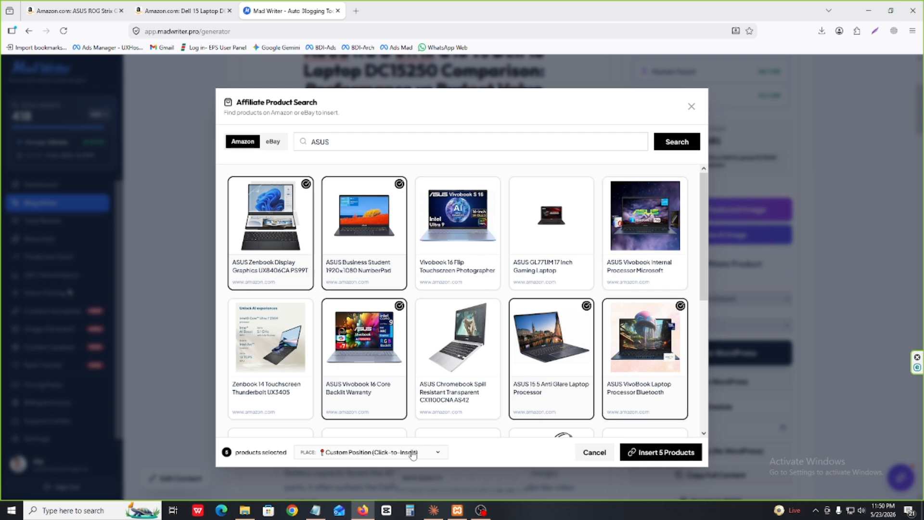
Step: Insert the five selected products with the placement Under Intro (Multiple Products Single Box)
left_click(396, 455)
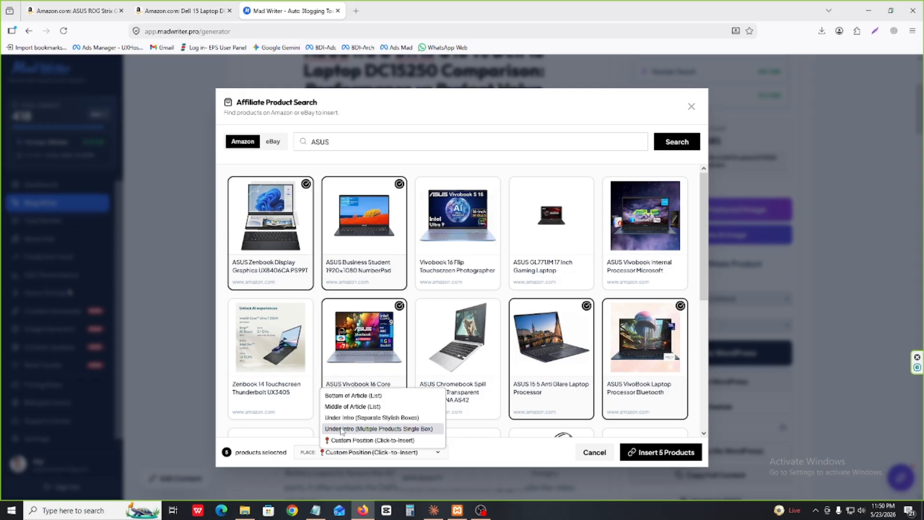
left_click(404, 429)
scroll(496, 419, "down", 3)
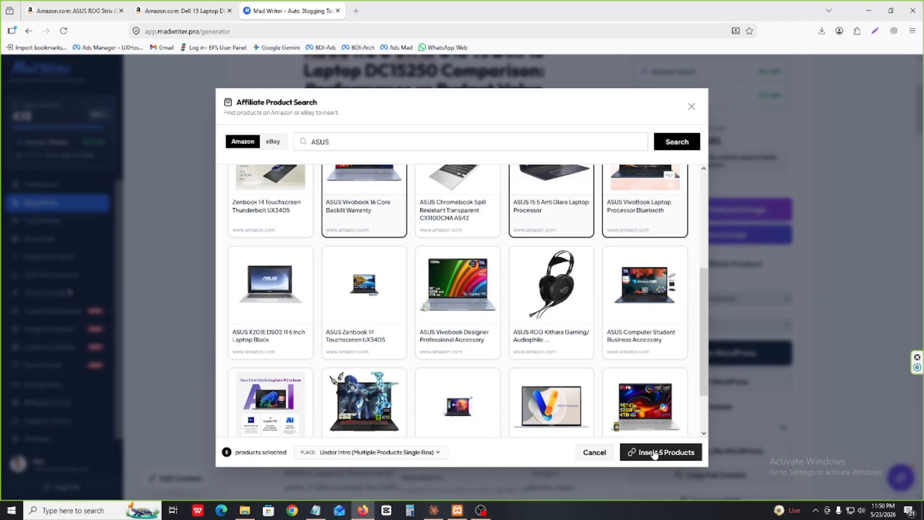
left_click(654, 453)
Step: Review the Recommended Products box under the intro and the article below it, down to the ASUS ROG Strix G16 product card
scroll(448, 339, "down", 5)
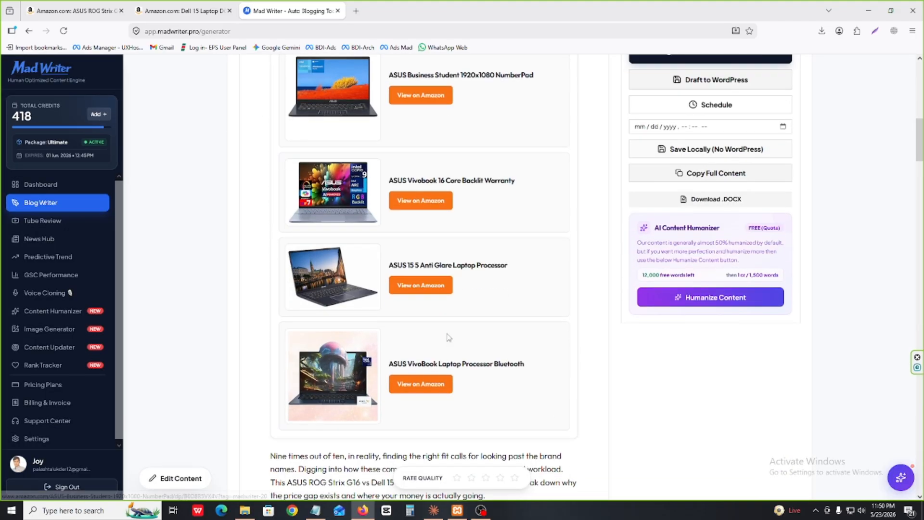
scroll(448, 337, "down", 3)
scroll(428, 337, "up", 6)
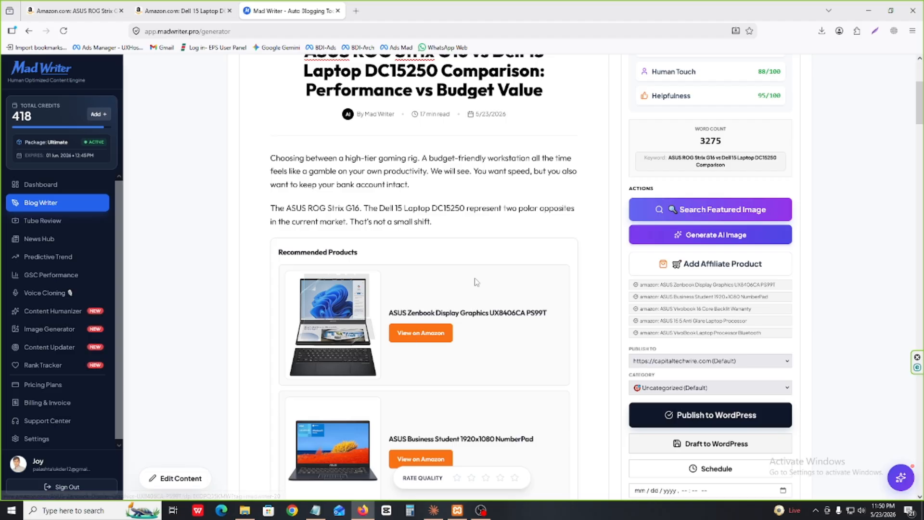
scroll(412, 315, "down", 5)
scroll(412, 316, "down", 5)
scroll(378, 265, "up", 5)
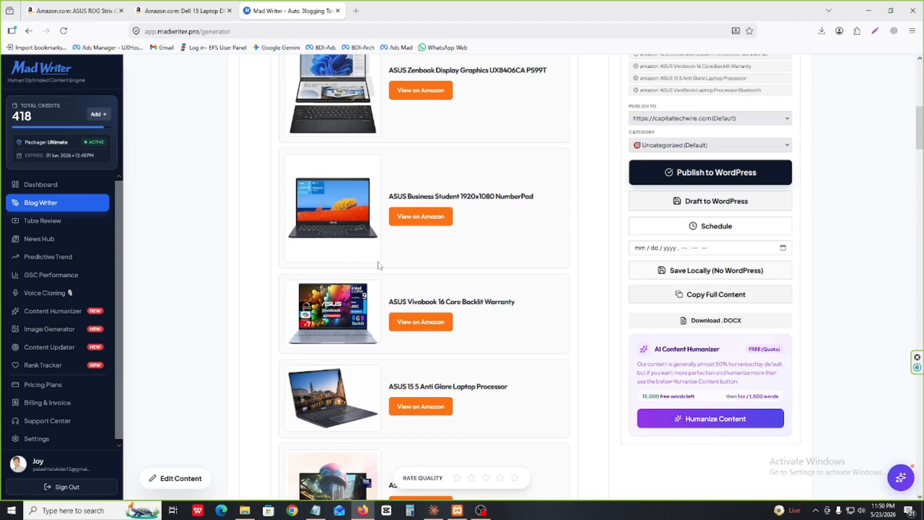
scroll(390, 257, "up", 3)
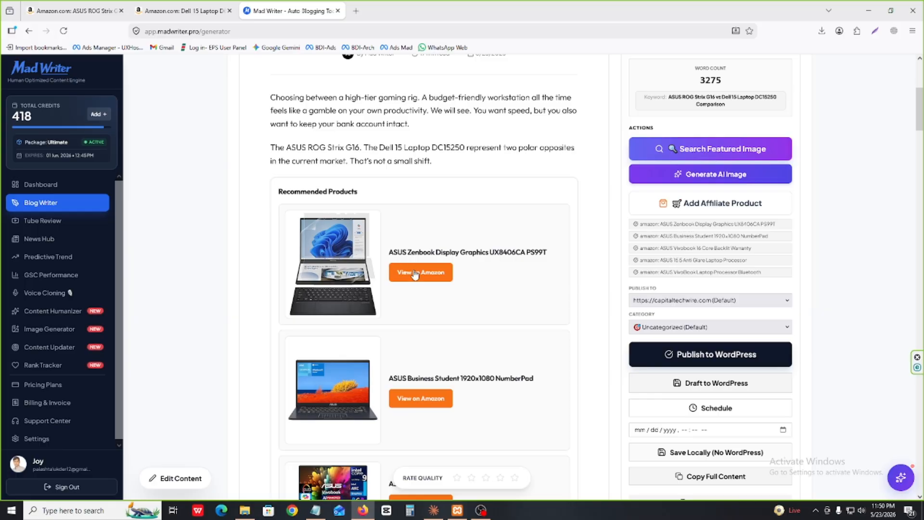
scroll(420, 280, "down", 15)
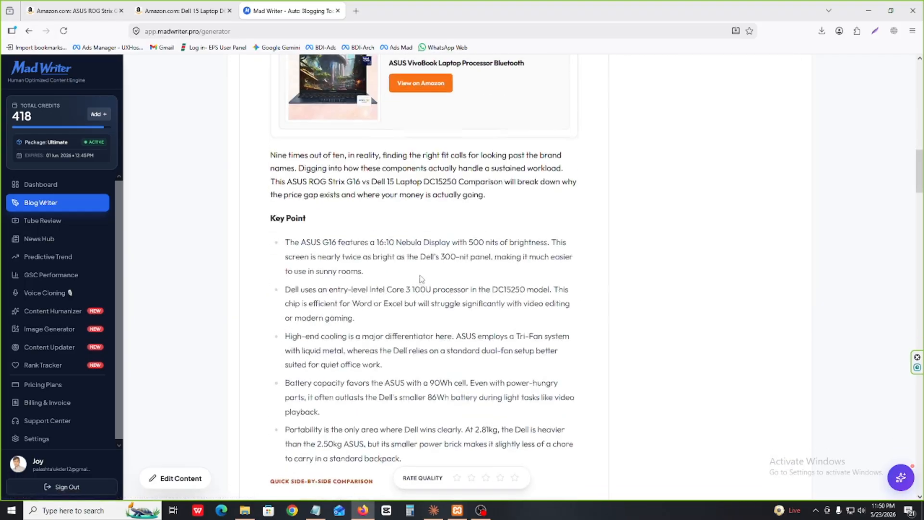
scroll(420, 273, "down", 18)
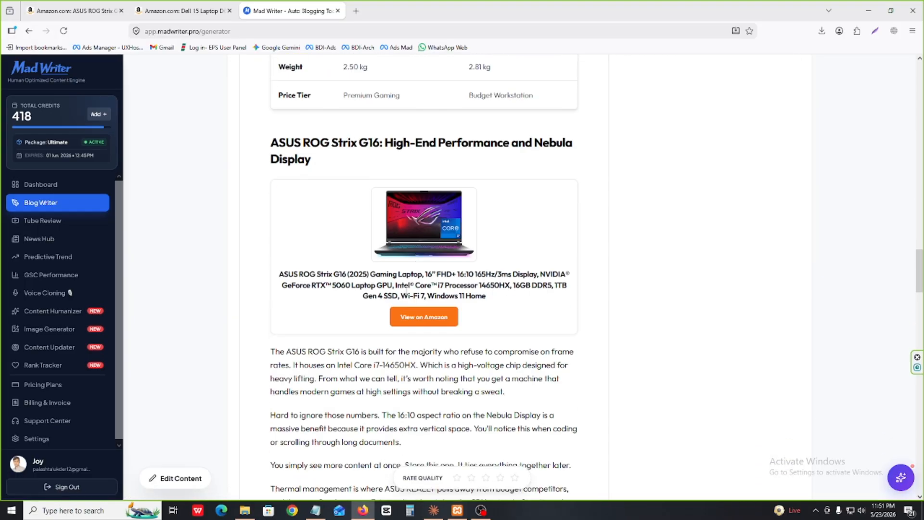
Step: Review the article from the ASUS ROG Strix G16 product card through the Dell 15 section and Final Recommendation to the FAQs
left_click_drag(271, 170, 470, 383)
left_click(441, 330)
scroll(442, 329, "down", 12)
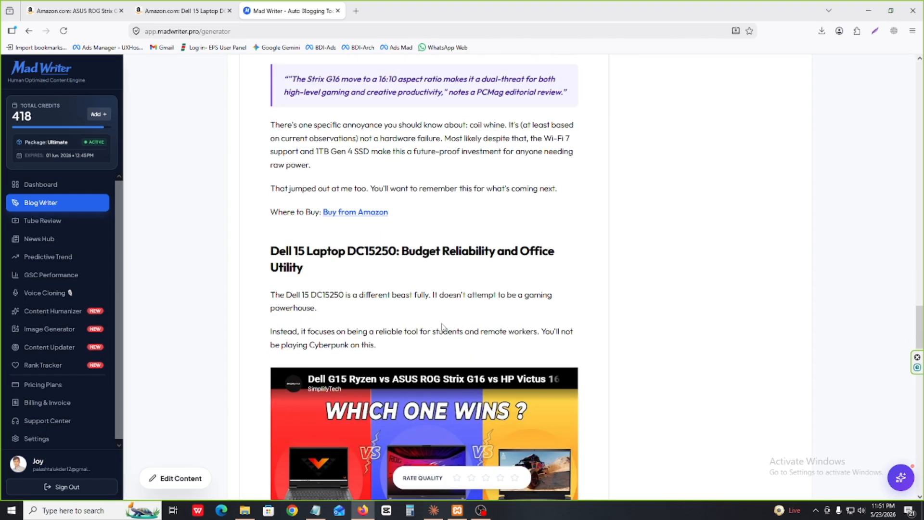
scroll(443, 327, "down", 18)
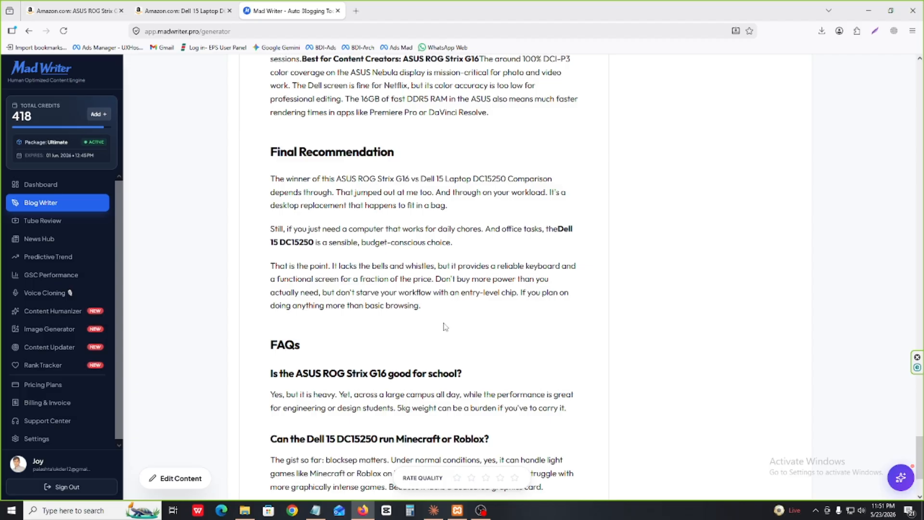
scroll(458, 332, "up", 20)
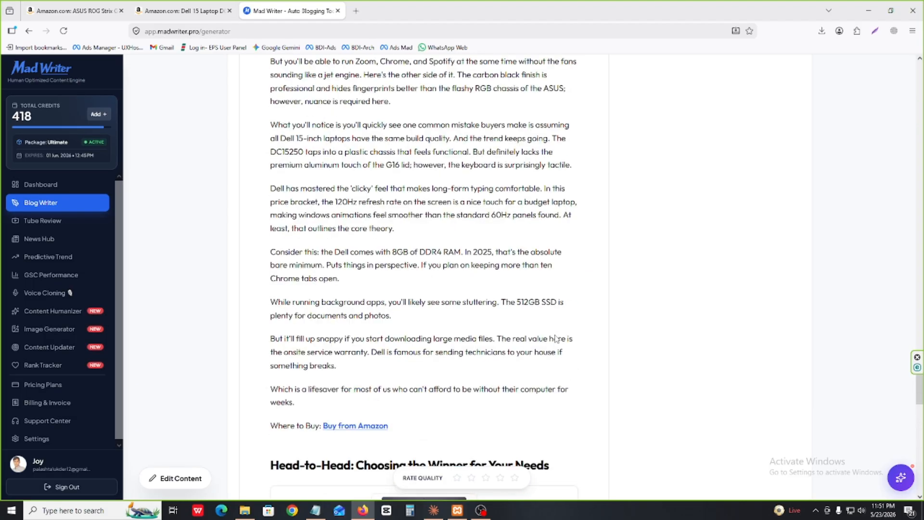
scroll(556, 336, "up", 20)
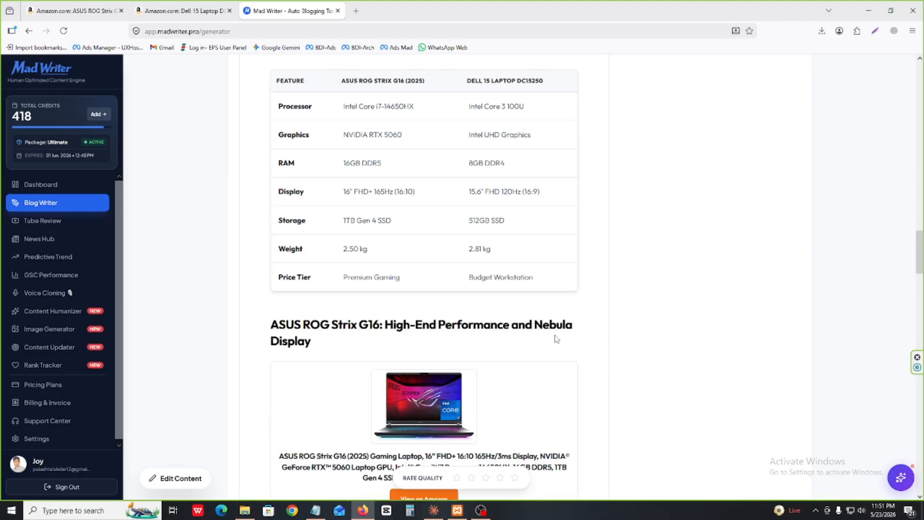
scroll(556, 339, "up", 10)
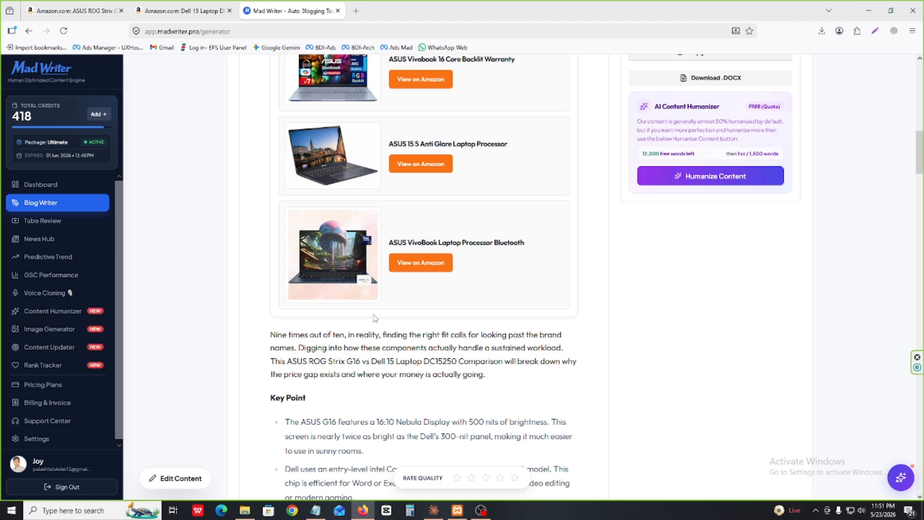
scroll(448, 321, "up", 10)
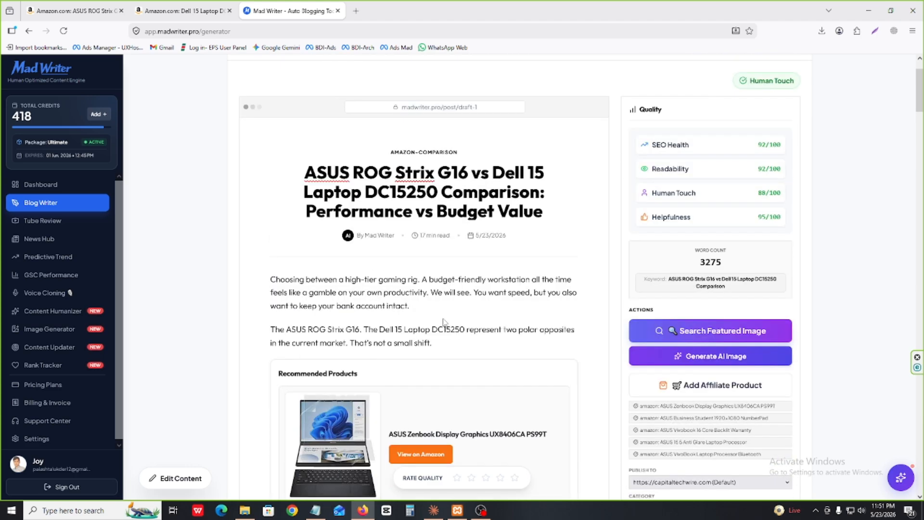
Step: Examine the two intro paragraphs, the Recommended Products box beneath them and the Key Point list
left_click_drag(267, 279, 484, 349)
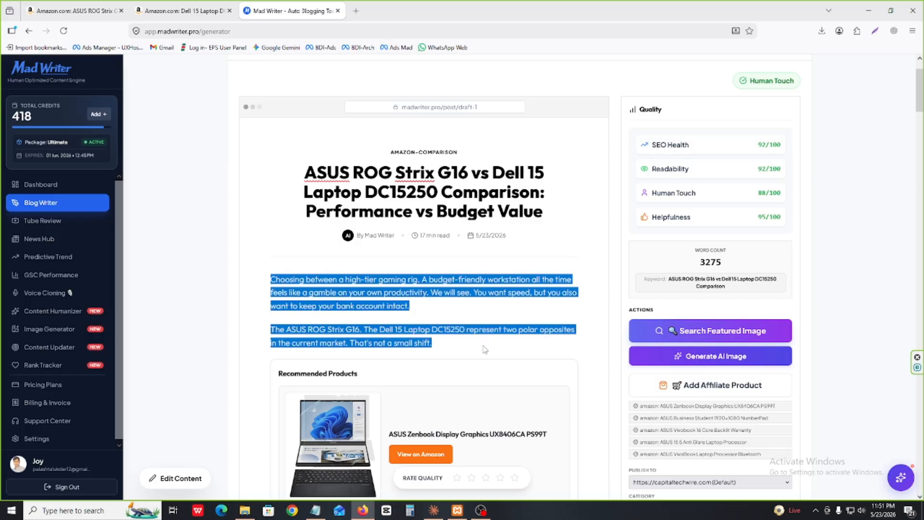
left_click(469, 342)
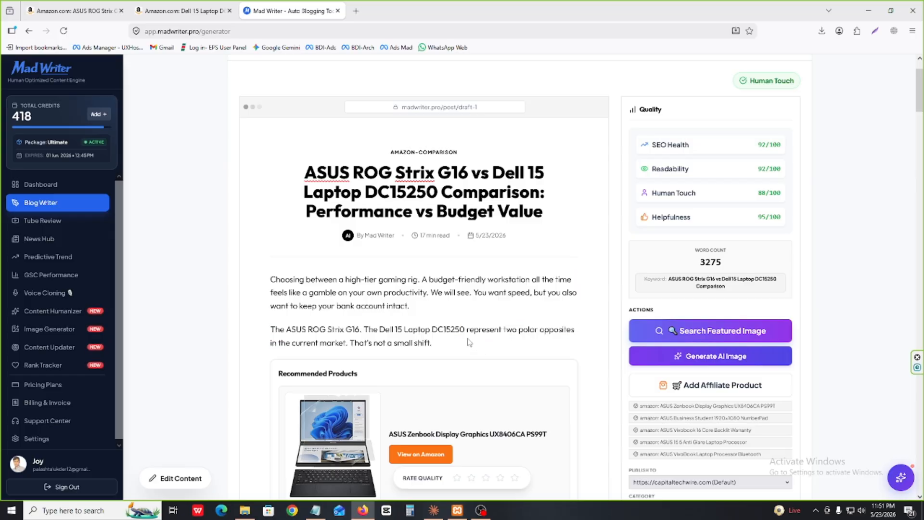
scroll(469, 341, "down", 15)
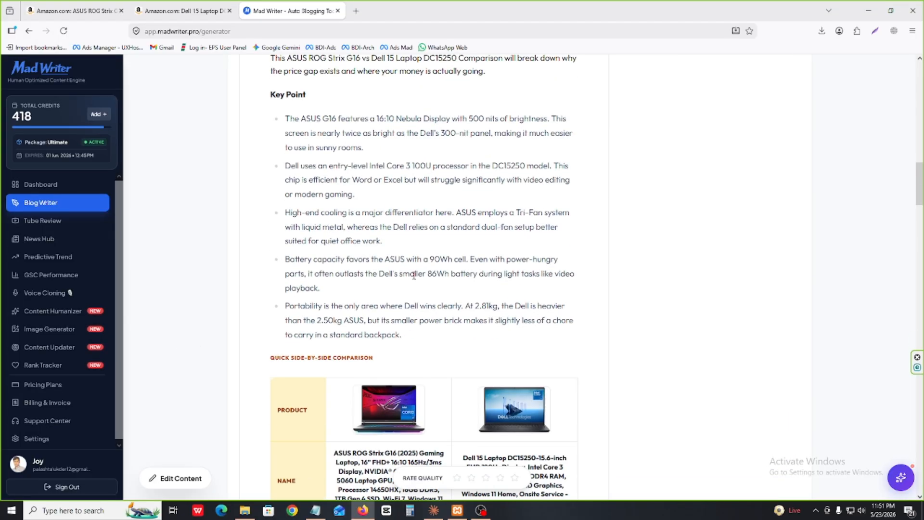
scroll(414, 275, "up", 15)
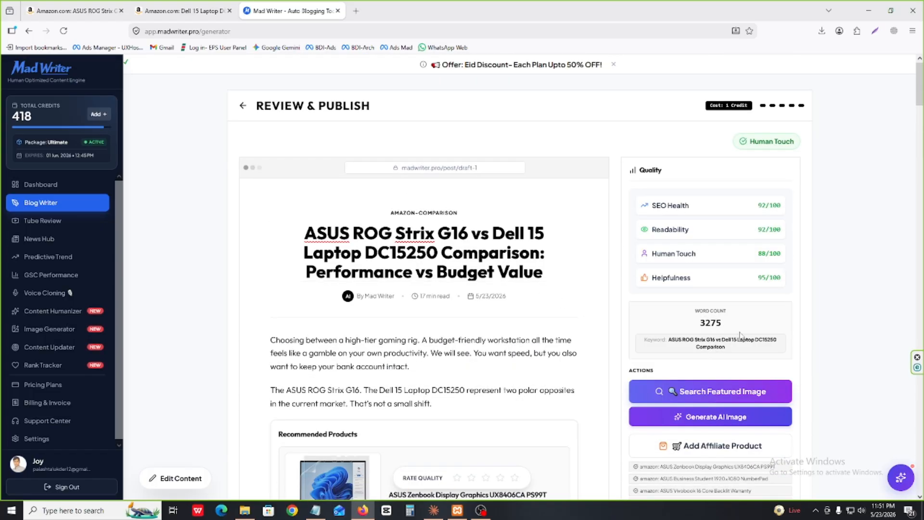
scroll(496, 312, "down", 15)
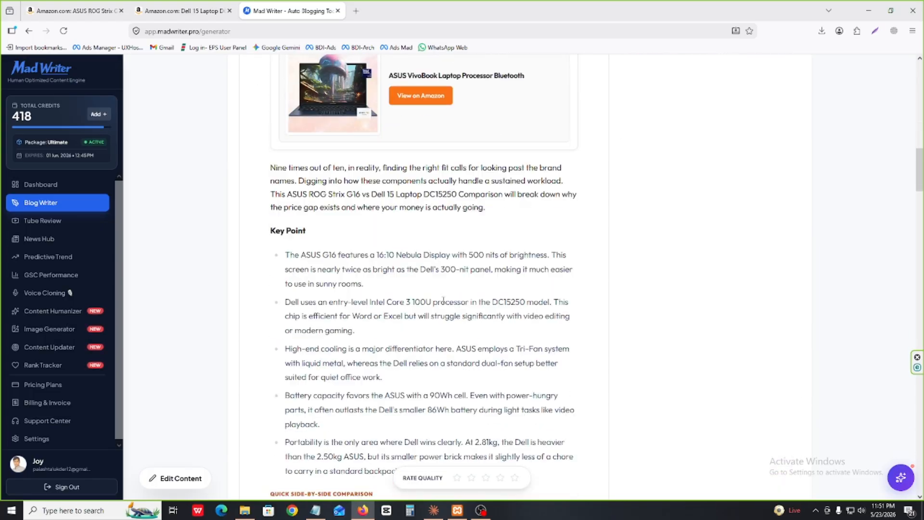
scroll(443, 299, "down", 5)
scroll(473, 305, "up", 15)
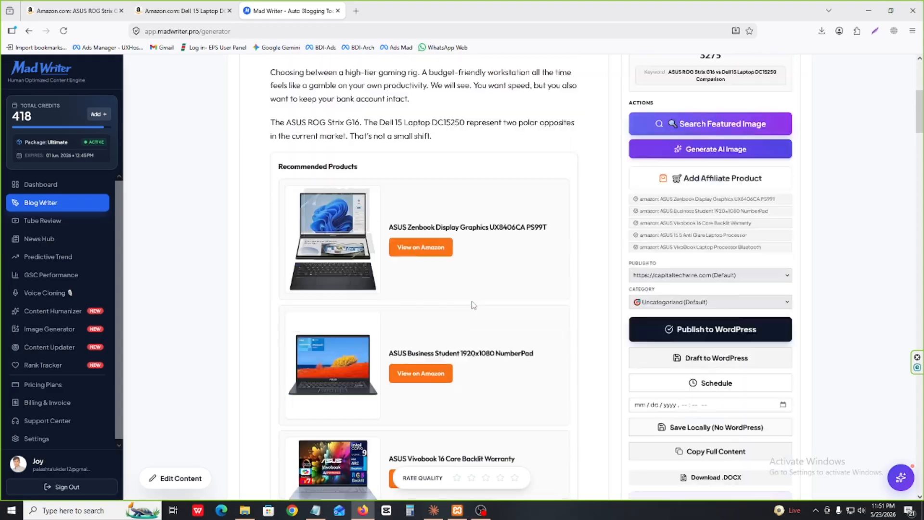
scroll(473, 304, "up", 5)
scroll(477, 306, "down", 3)
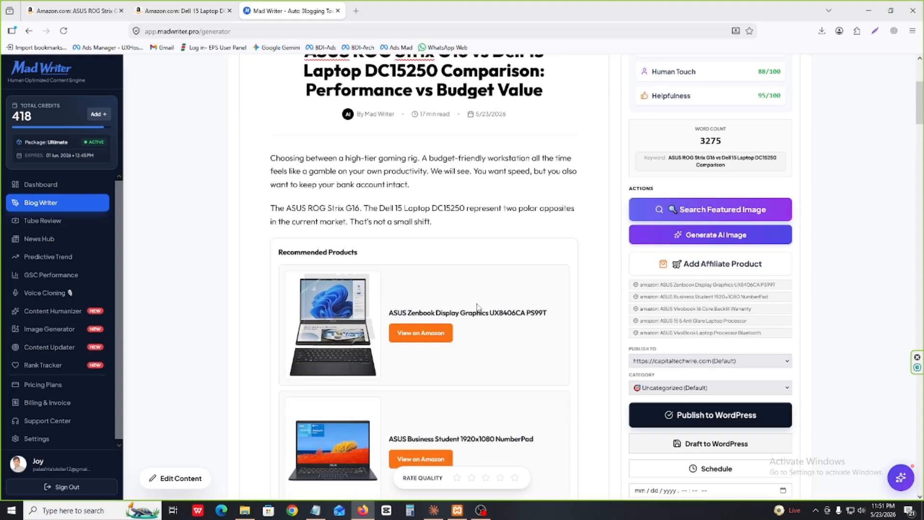
Step: Generate an AI featured image from the post title using the free plan quota and use it for the article
scroll(506, 256, "up", 2)
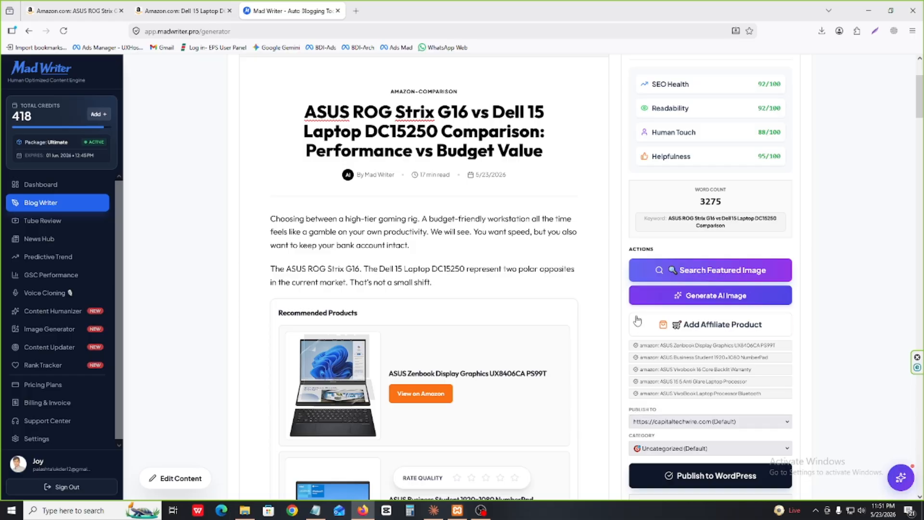
left_click(708, 299)
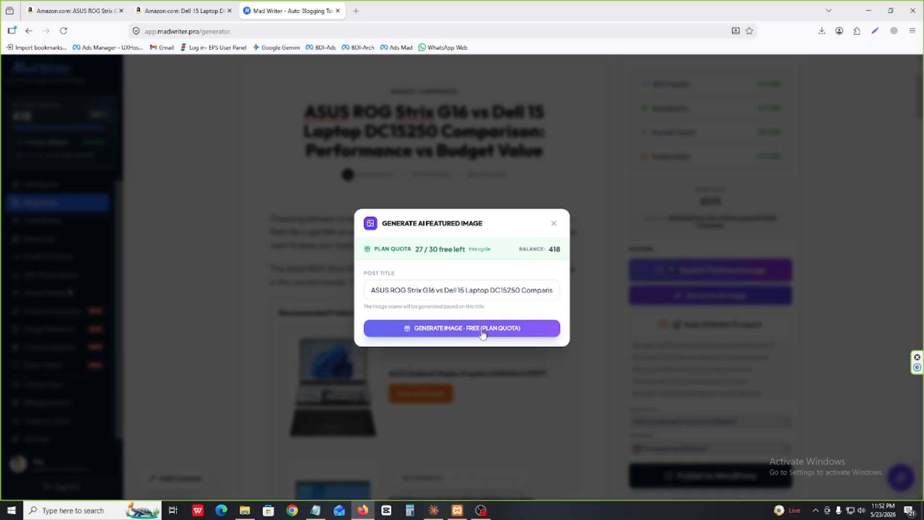
left_click(507, 289)
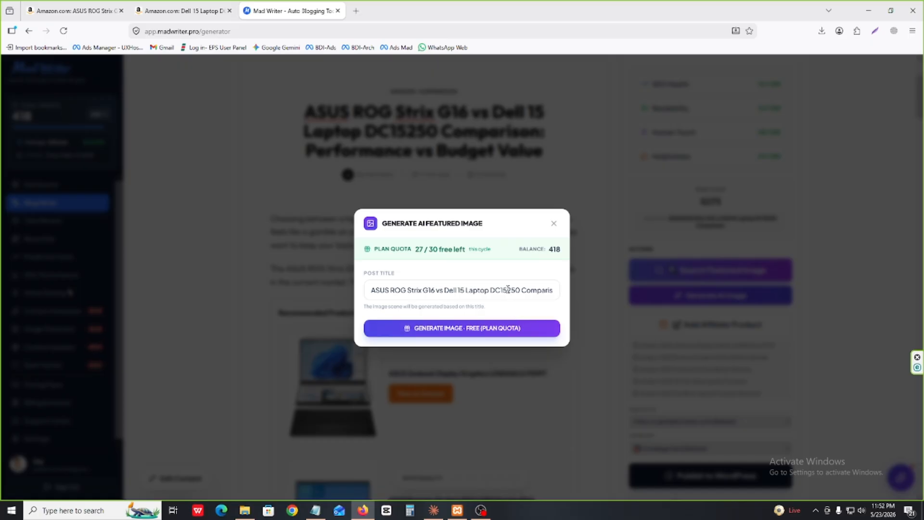
left_click(487, 331)
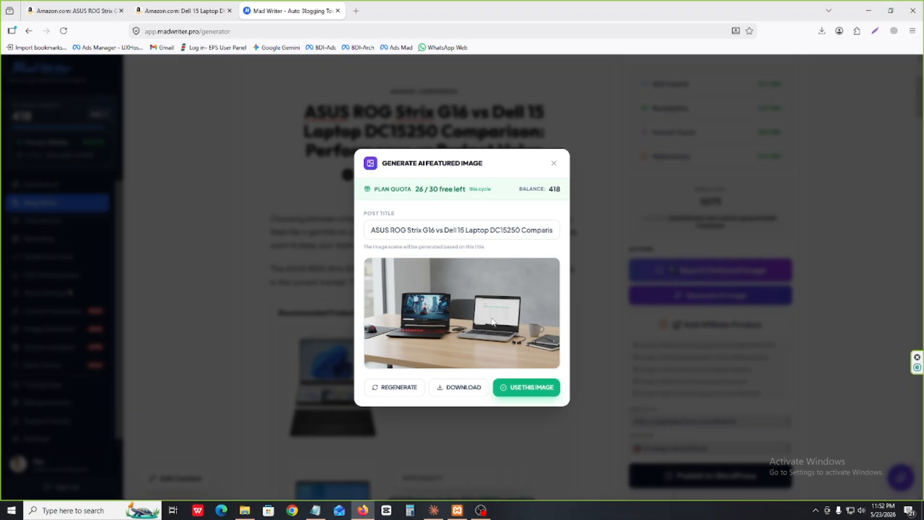
left_click(530, 386)
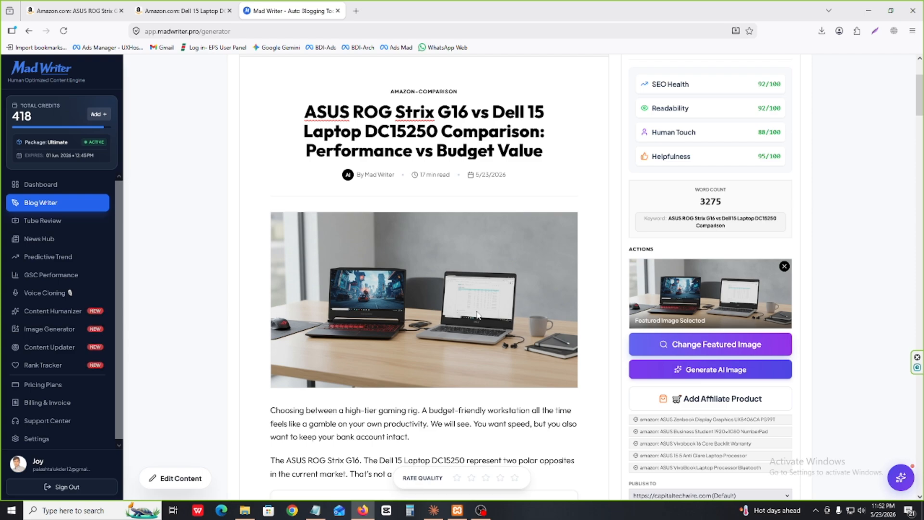
Step: Check the featured image's placement above the intro and the SEO Health, Readability, Human Touch and Helpfulness scores
scroll(400, 296, "down", 5)
scroll(399, 296, "up", 1)
scroll(400, 296, "up", 4)
scroll(489, 284, "down", 7)
scroll(489, 285, "up", 6)
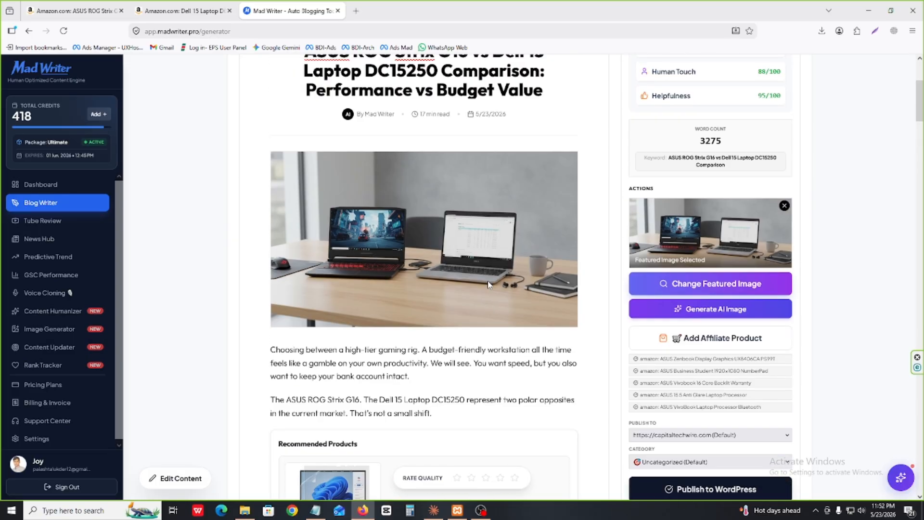
scroll(488, 284, "up", 4)
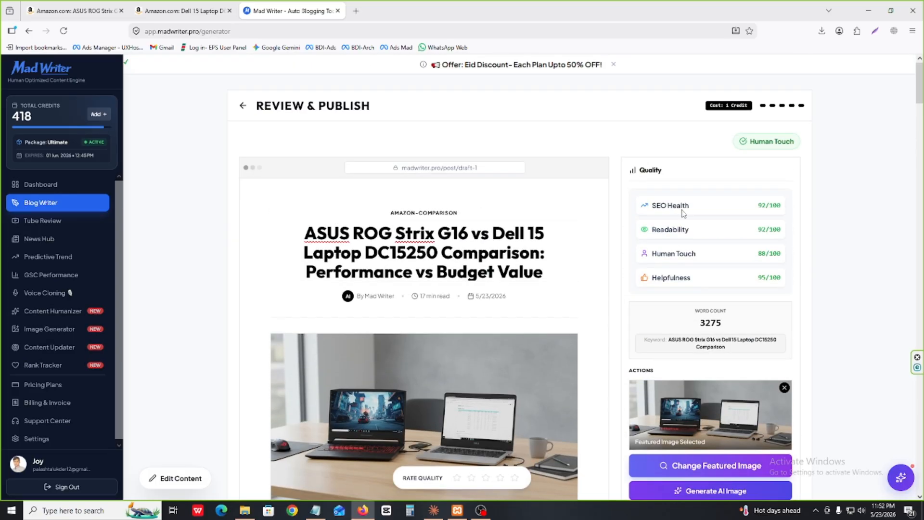
left_click_drag(660, 205, 690, 278)
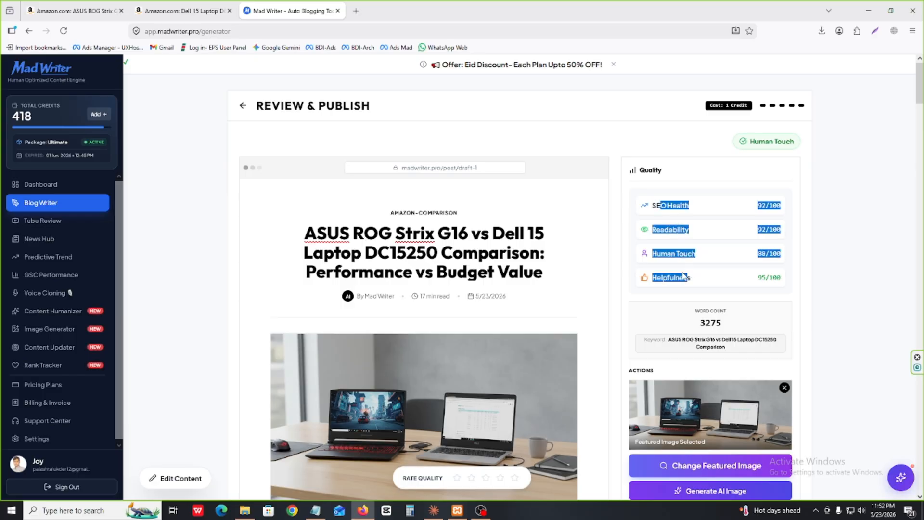
left_click(730, 252)
Step: Review the recommended products, the side-by-side and Quick Comparison tables, and the ASUS and Dell sections of the article
scroll(384, 357, "down", 8)
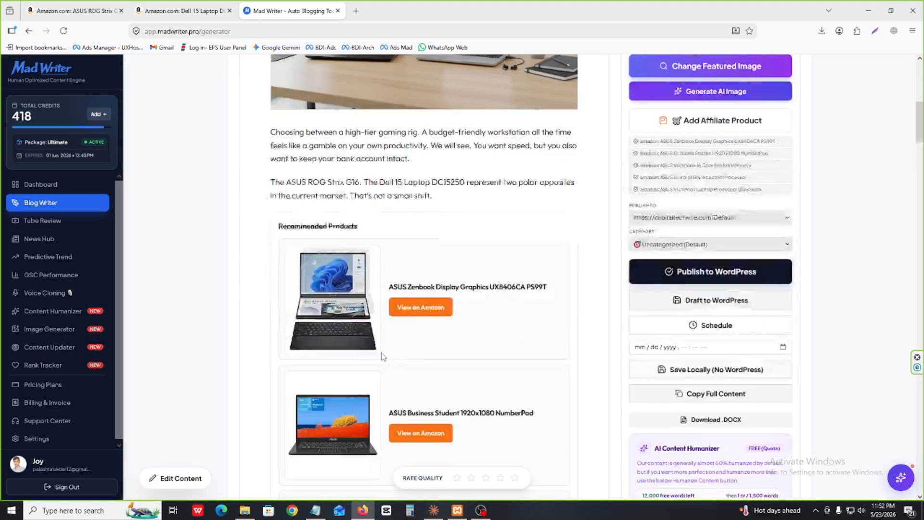
scroll(383, 356, "down", 8)
scroll(457, 342, "up", 3)
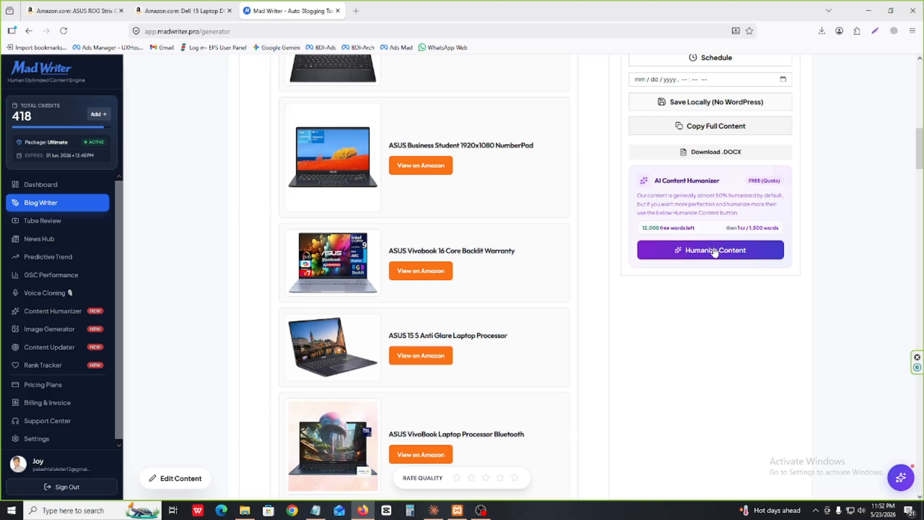
scroll(444, 333, "down", 20)
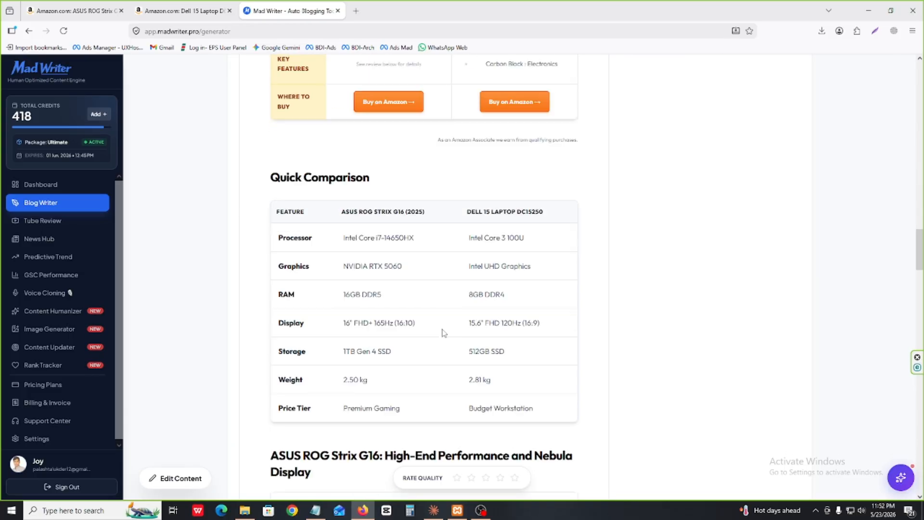
scroll(443, 332, "up", 6)
scroll(502, 321, "down", 1)
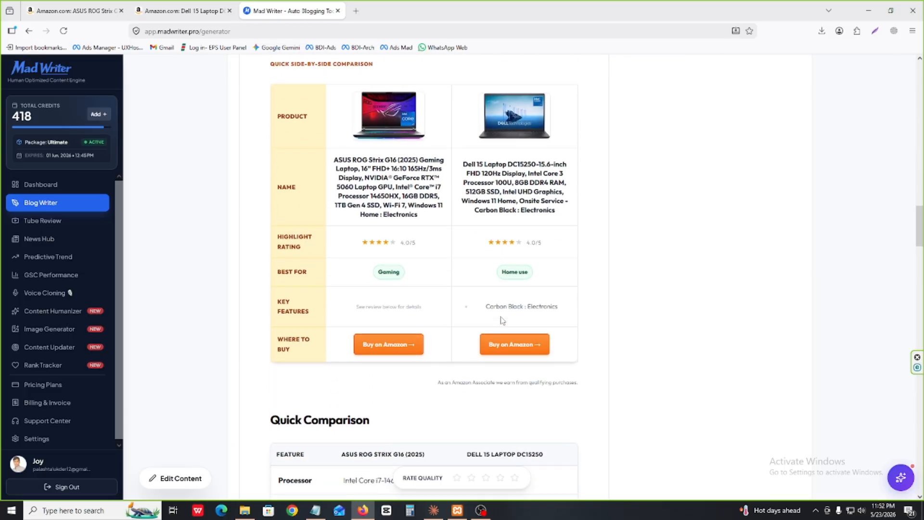
scroll(502, 322, "up", 1)
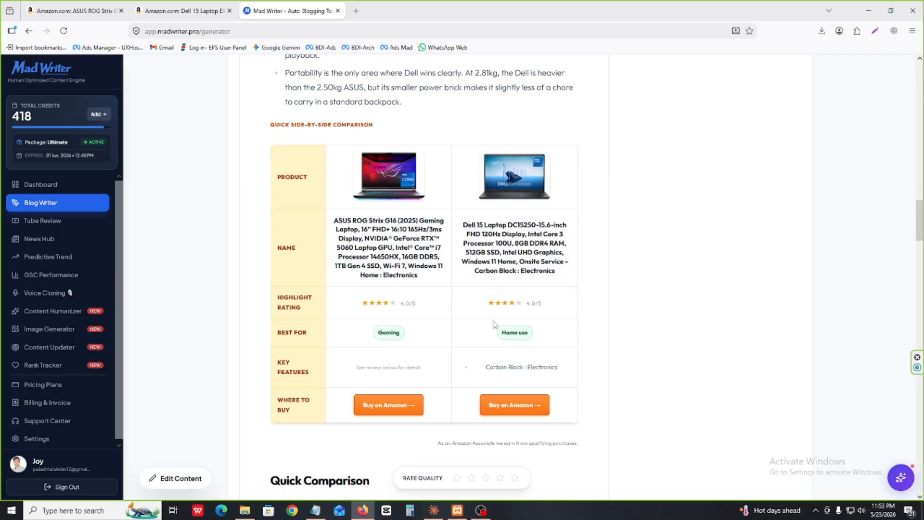
scroll(496, 321, "up", 3)
scroll(478, 324, "down", 4)
scroll(477, 324, "down", 11)
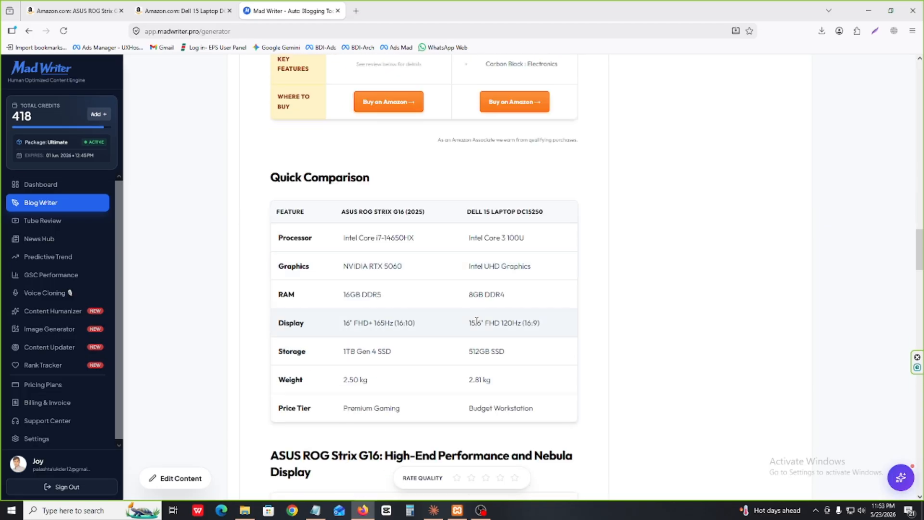
scroll(478, 320, "down", 13)
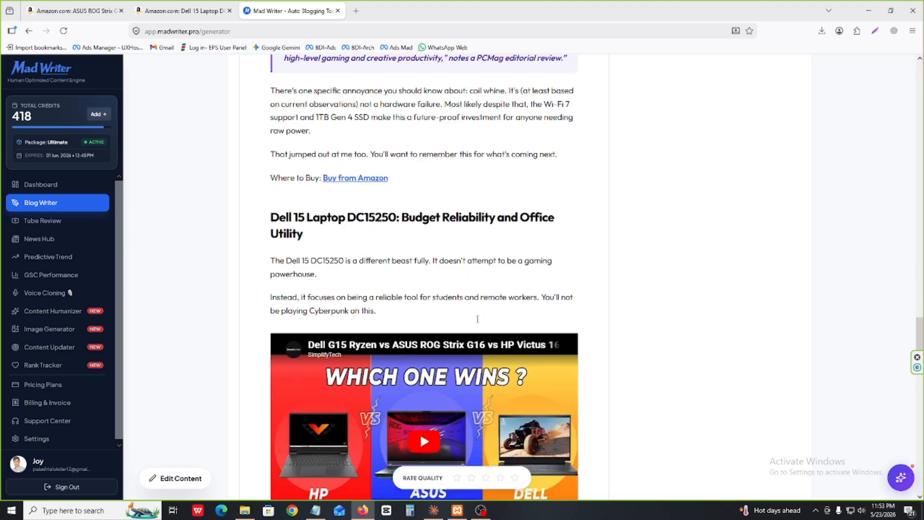
scroll(478, 322, "up", 10)
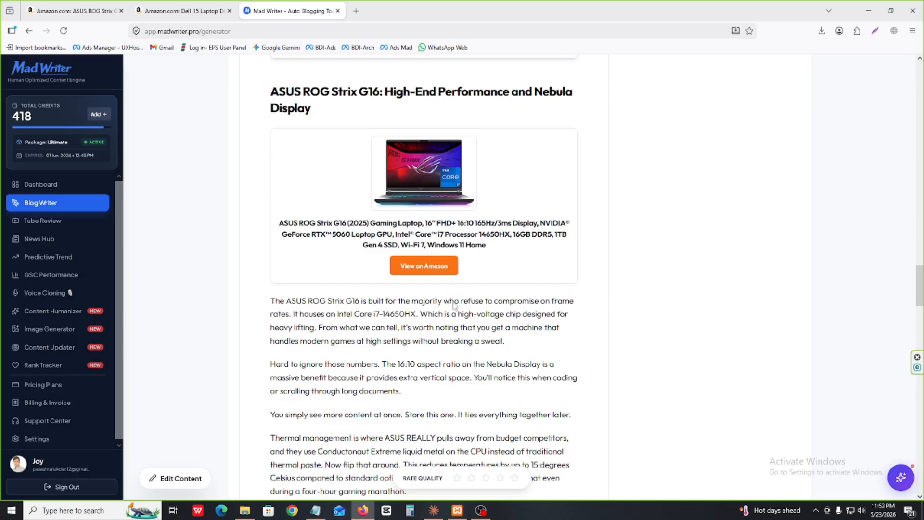
scroll(478, 317, "up", 5)
scroll(449, 329, "up", 12)
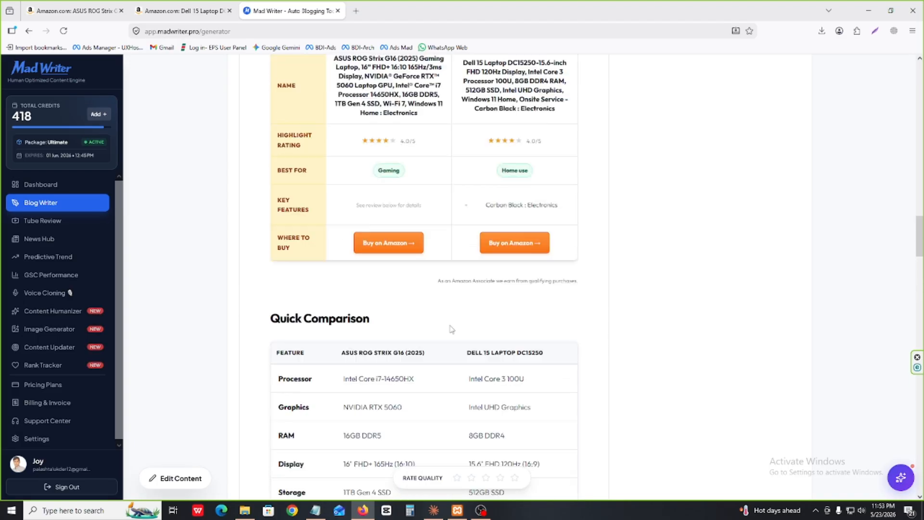